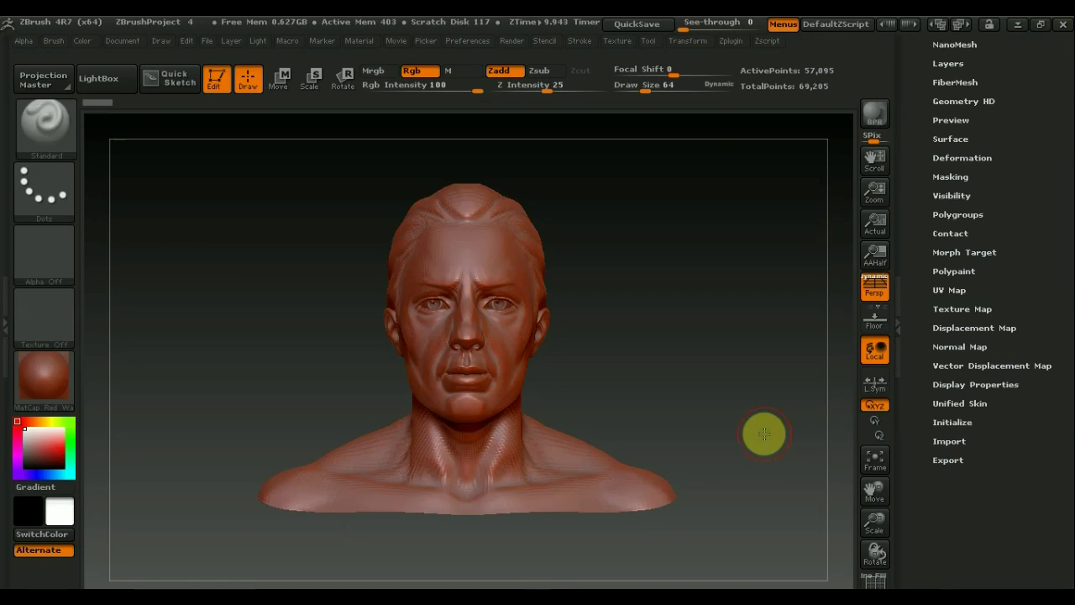
# - Orbit the sculpted bust to a three-quarter view, then back to the front
pyautogui.moveTo(610, 404); pyautogui.dragTo(773, 386)
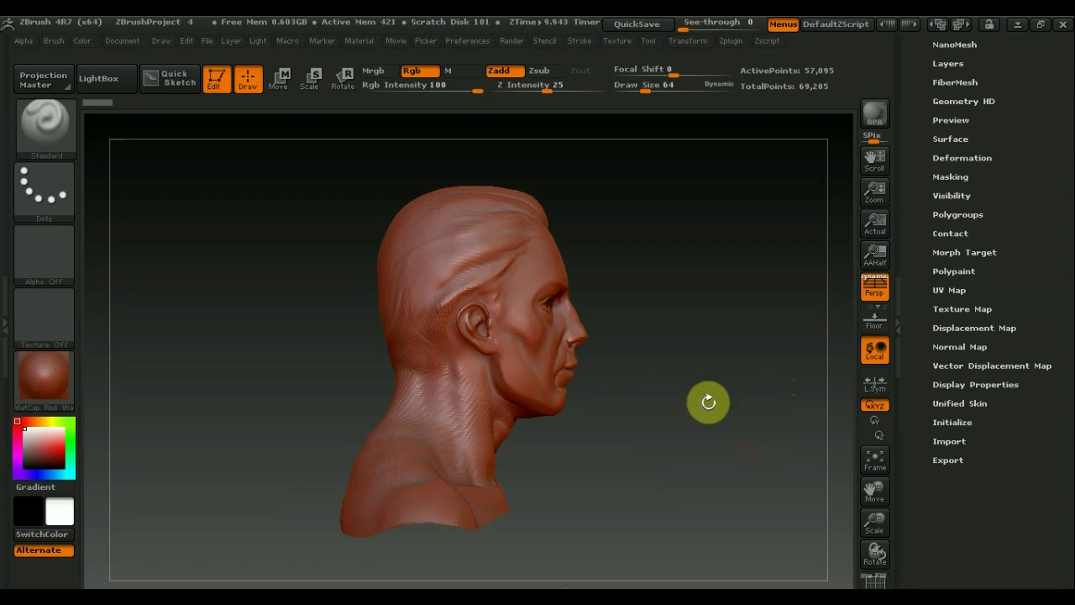
pyautogui.moveTo(708, 401)
pyautogui.keyDown('shift'); pyautogui.mouseDown()
pyautogui.moveTo(697, 409)
pyautogui.moveTo(465, 359)
pyautogui.mouseUp(); pyautogui.keyUp('shift')
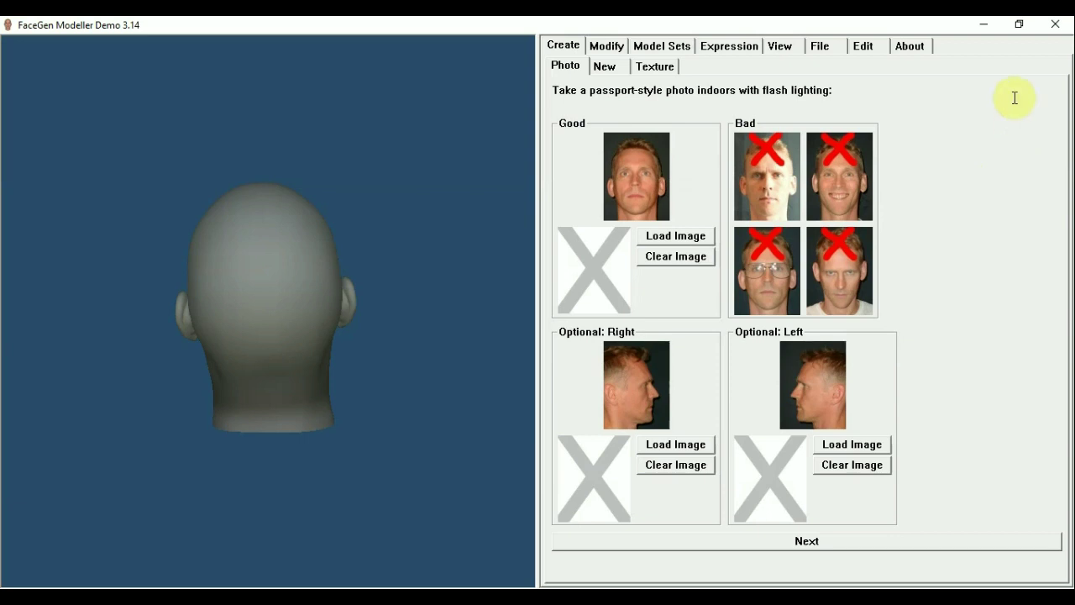
# - Capture the actor's face as a frontal screenshot from the django-livre.jpg still
pyautogui.click(984, 24)
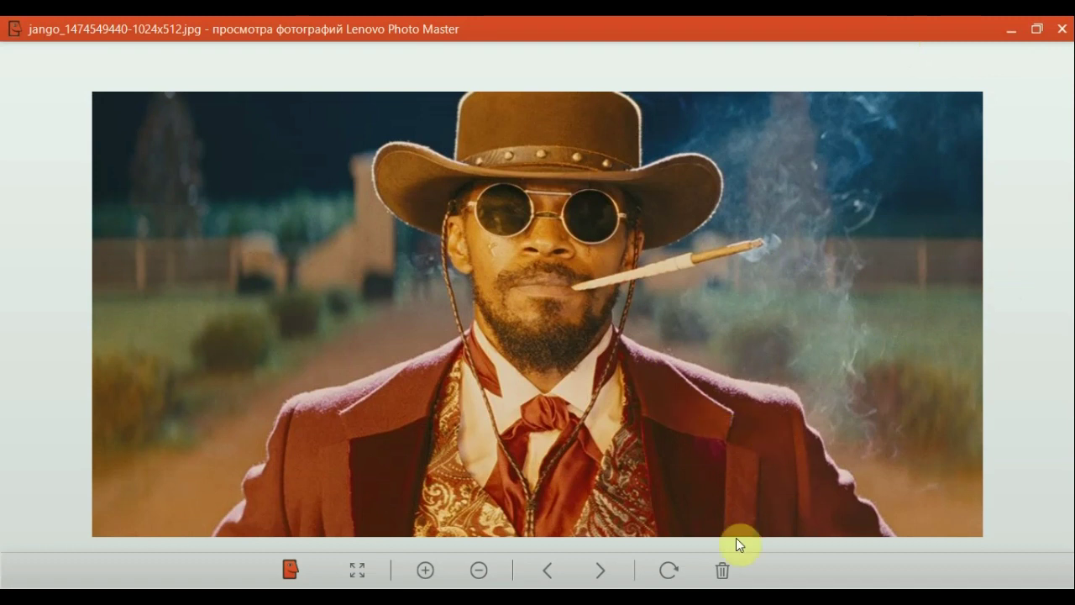
pyautogui.click(602, 570)
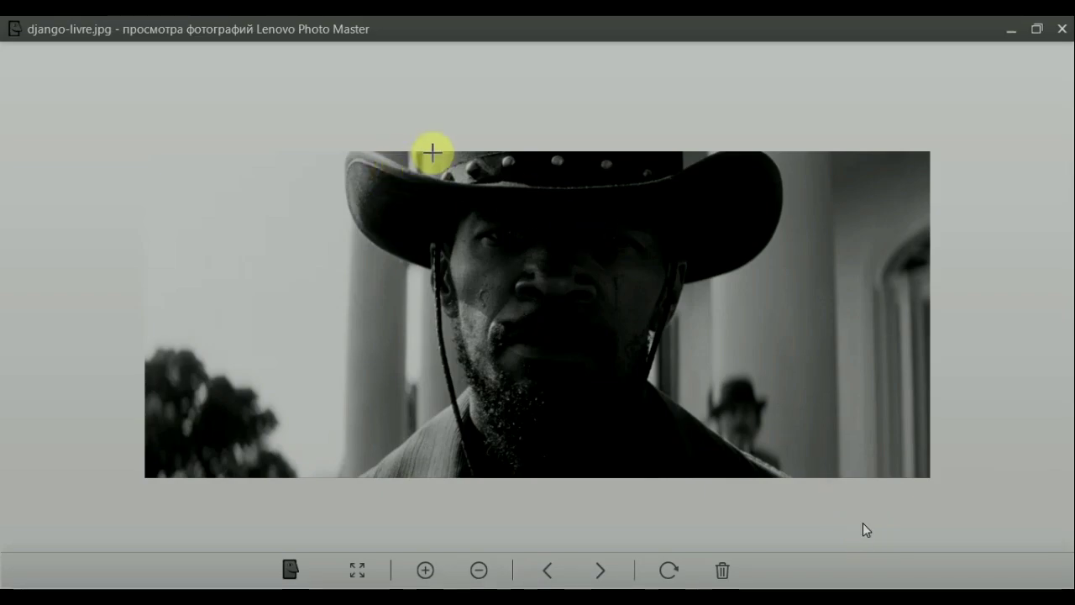
pyautogui.moveTo(433, 150); pyautogui.dragTo(708, 473)
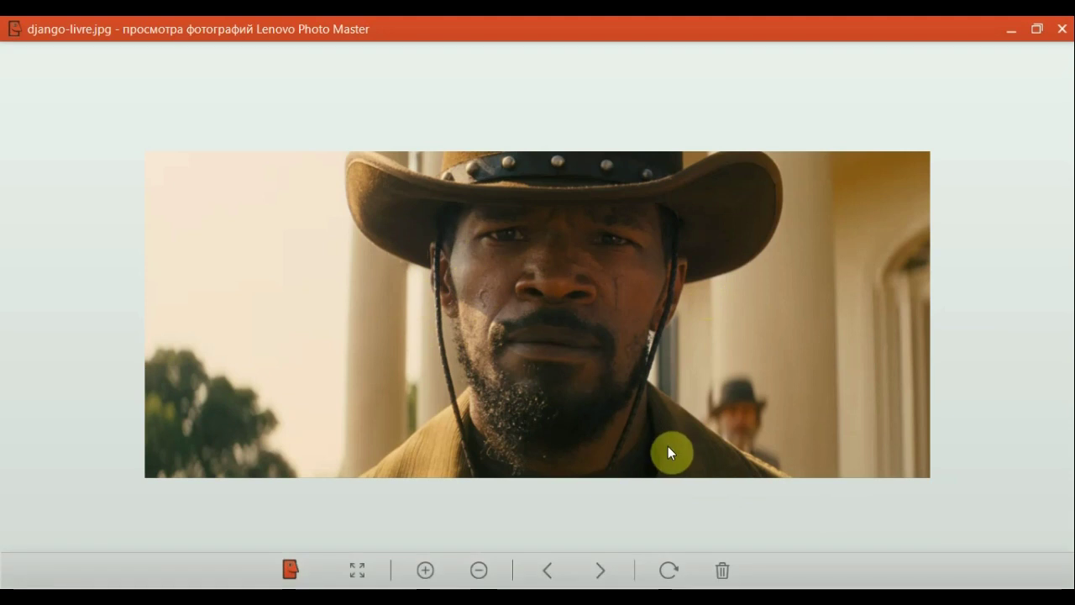
# - Capture the actor's profile head from the django-unchained.jpg poster
pyautogui.click(602, 571)
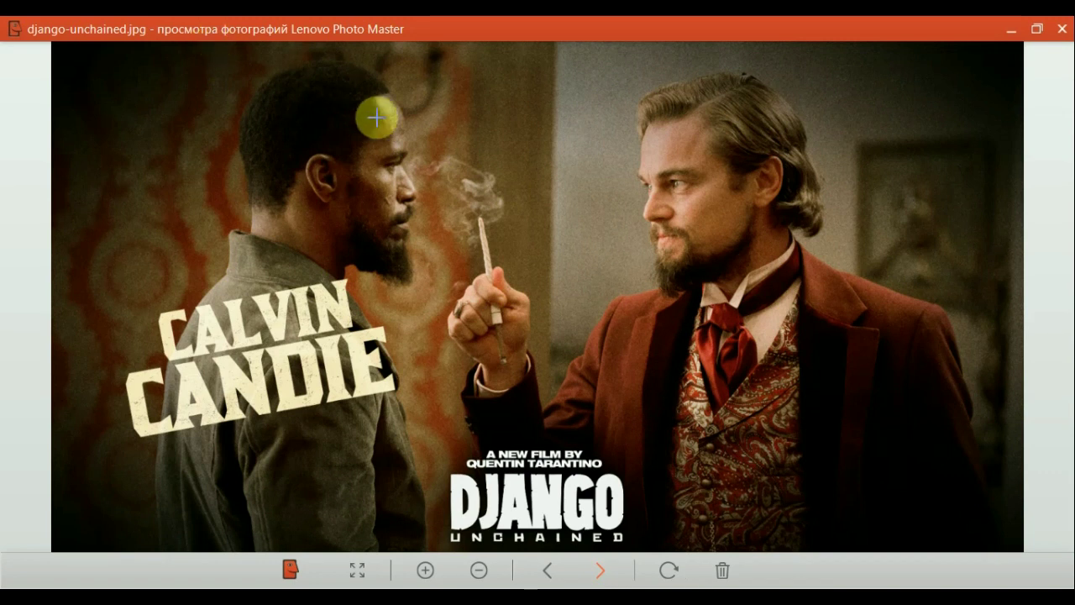
pyautogui.moveTo(376, 117); pyautogui.dragTo(455, 332)
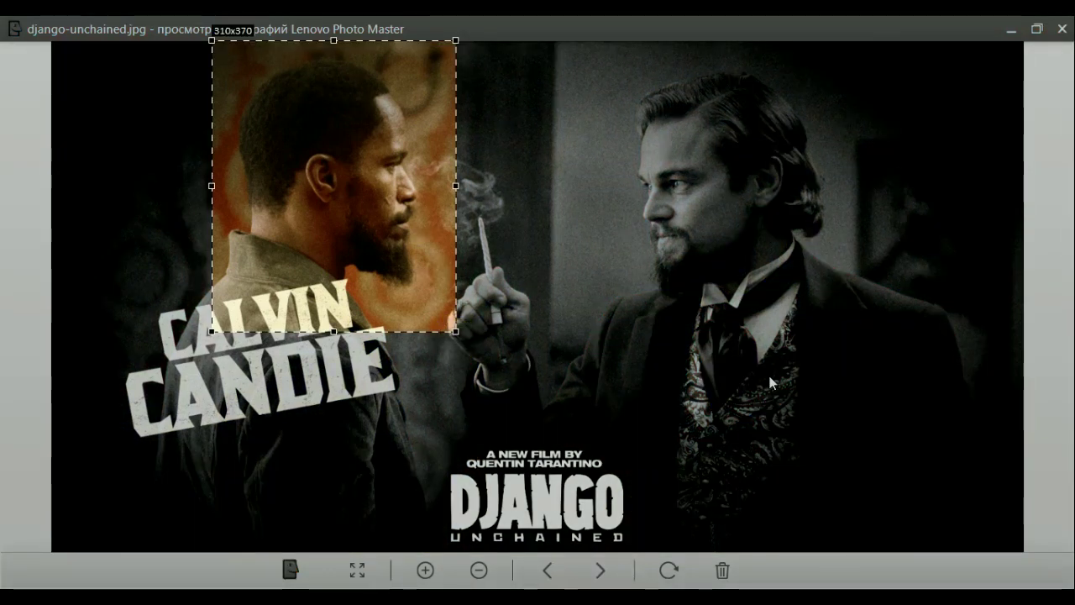
pyautogui.click(876, 464)
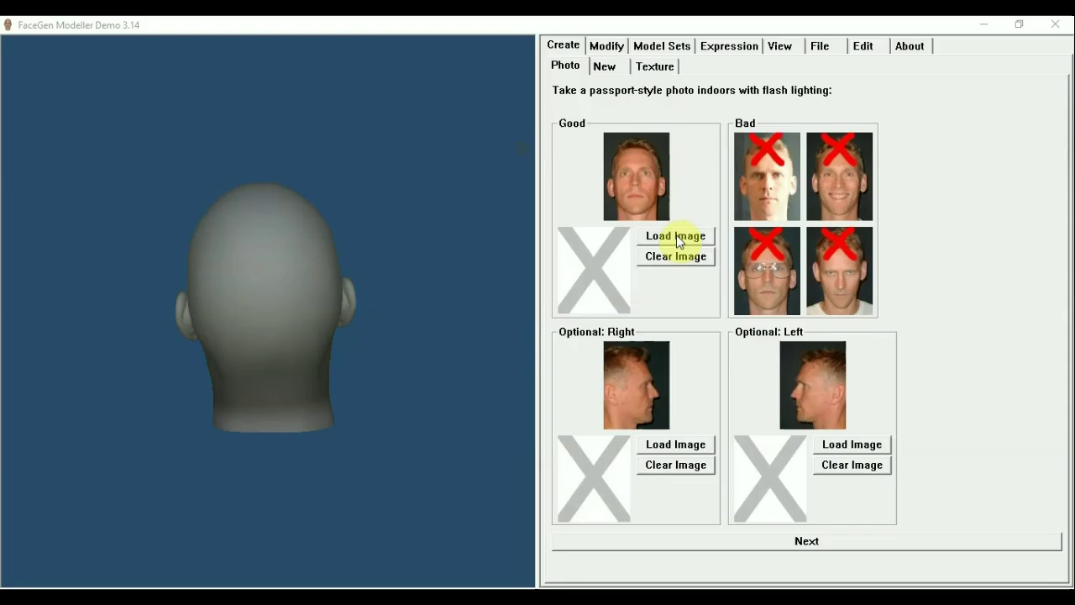
# - Load the frontal face screenshot as the main Good photo
pyautogui.click(677, 236)
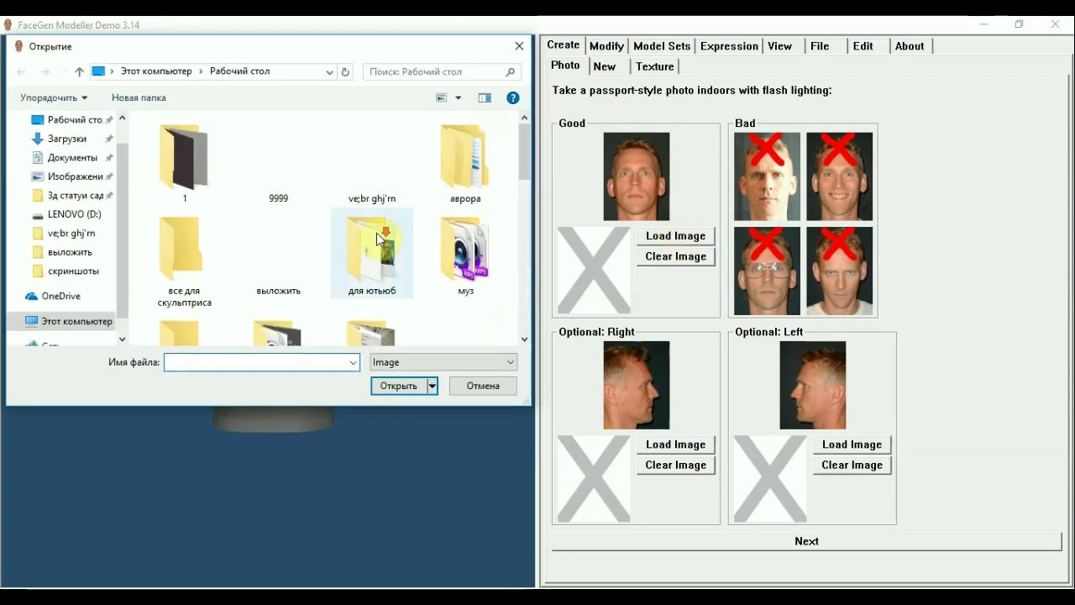
pyautogui.scroll(-3, 380, 241)
pyautogui.scroll(-3, 379, 242)
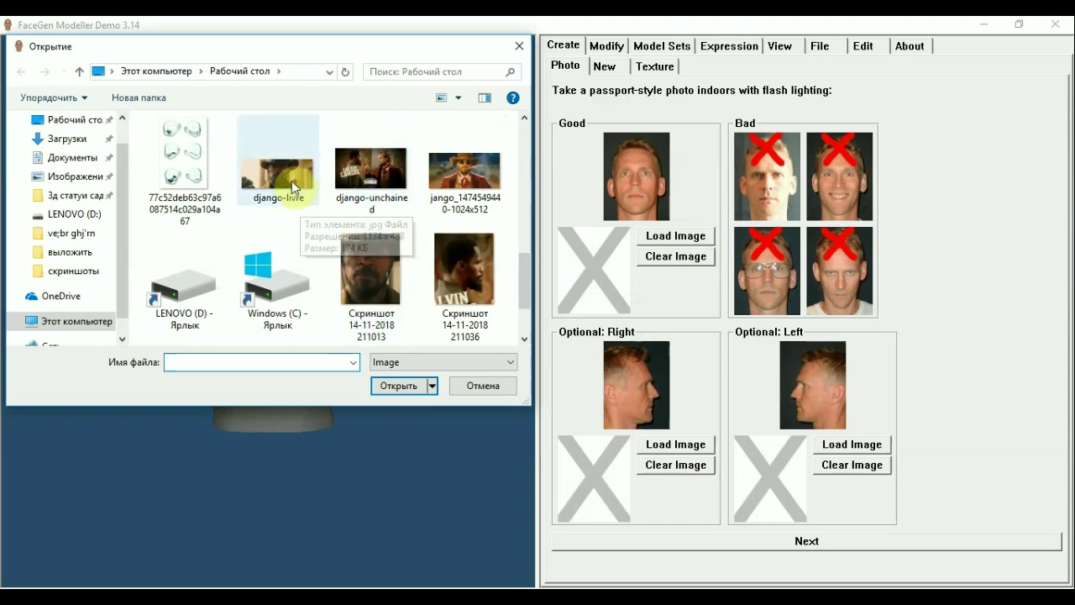
pyautogui.click(372, 285)
pyautogui.click(410, 386)
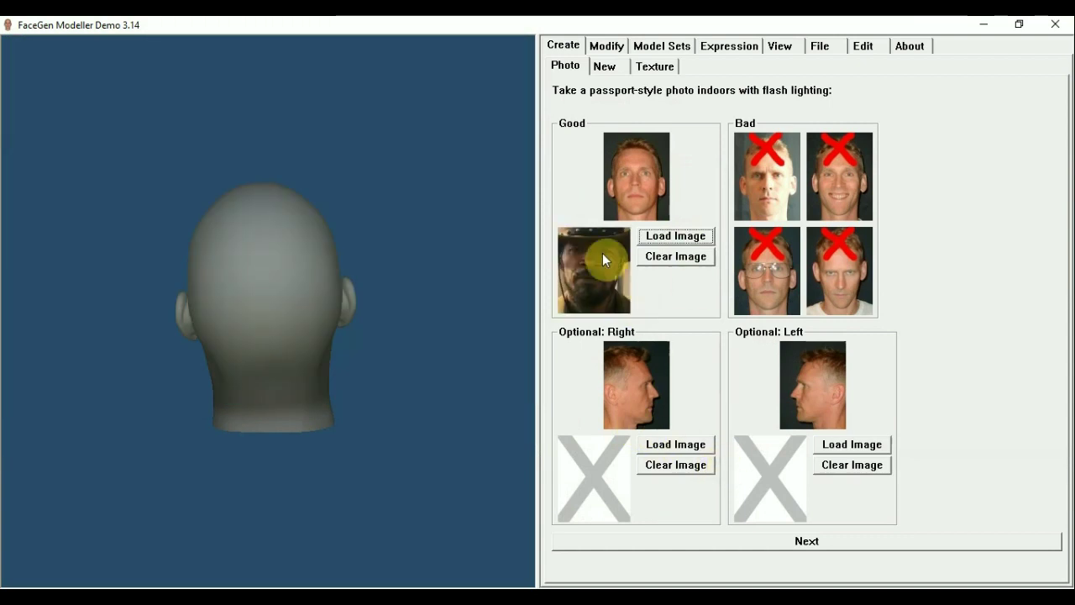
# - Load the profile screenshot into the Optional: Right slot and continue
pyautogui.click(685, 446)
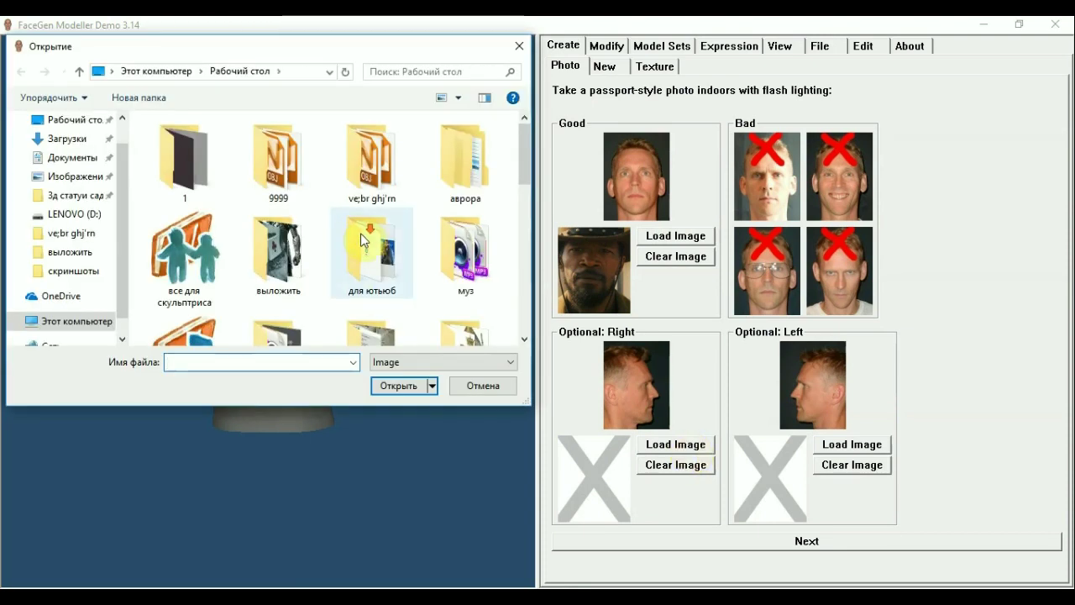
pyautogui.scroll(-3, 365, 246)
pyautogui.scroll(-3, 366, 244)
pyautogui.scroll(-3, 374, 241)
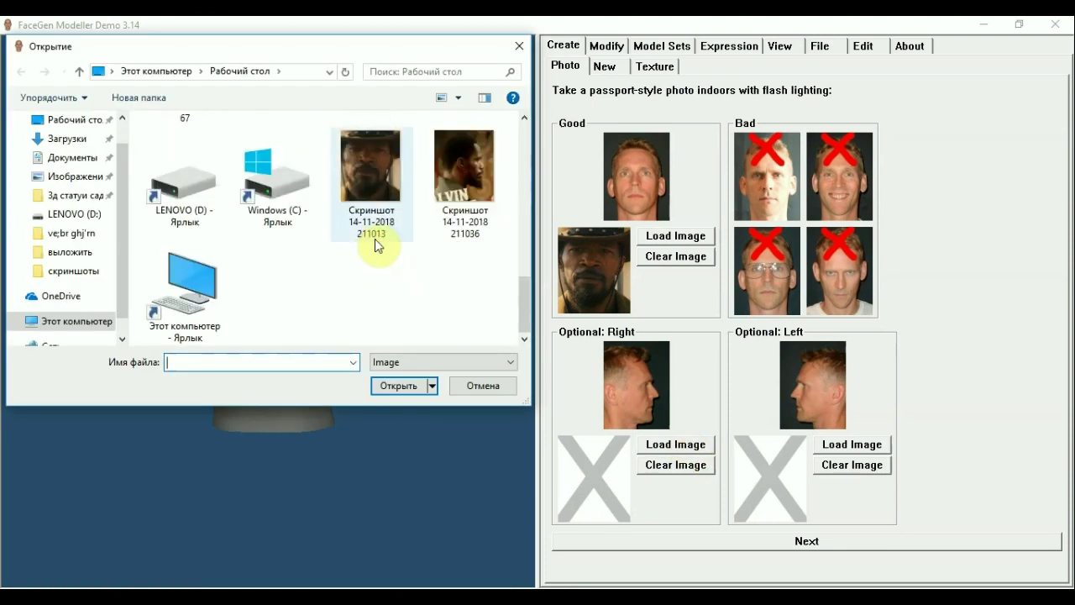
pyautogui.click(440, 192)
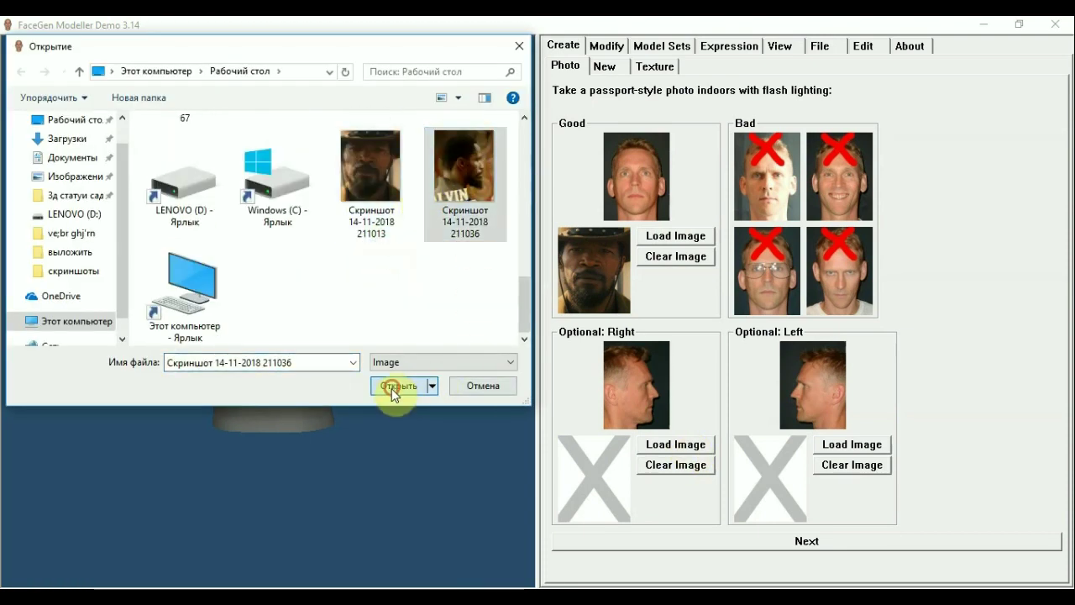
pyautogui.click(392, 386)
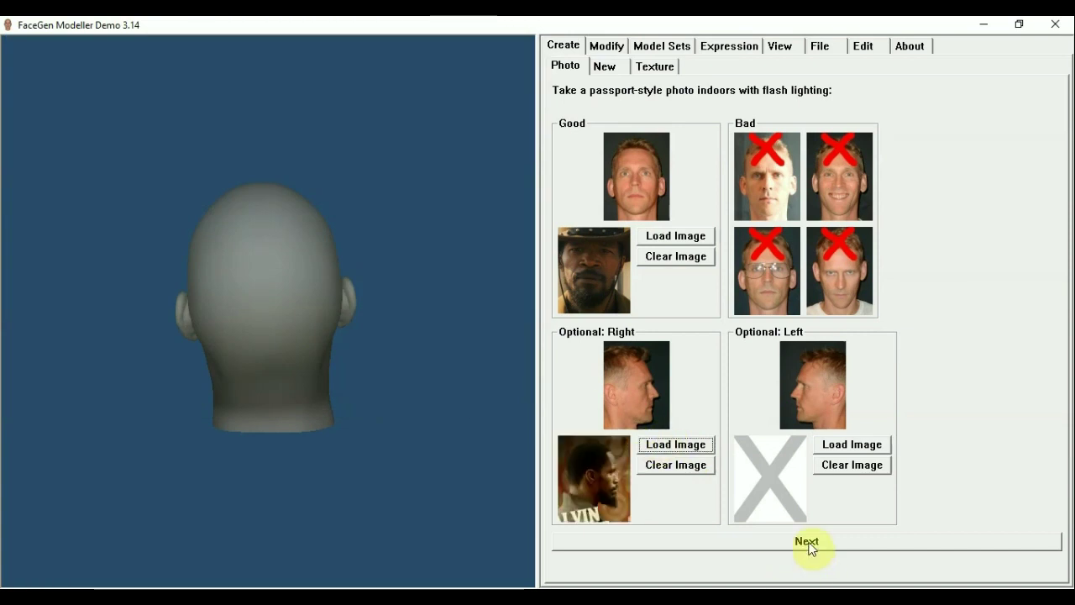
pyautogui.click(808, 543)
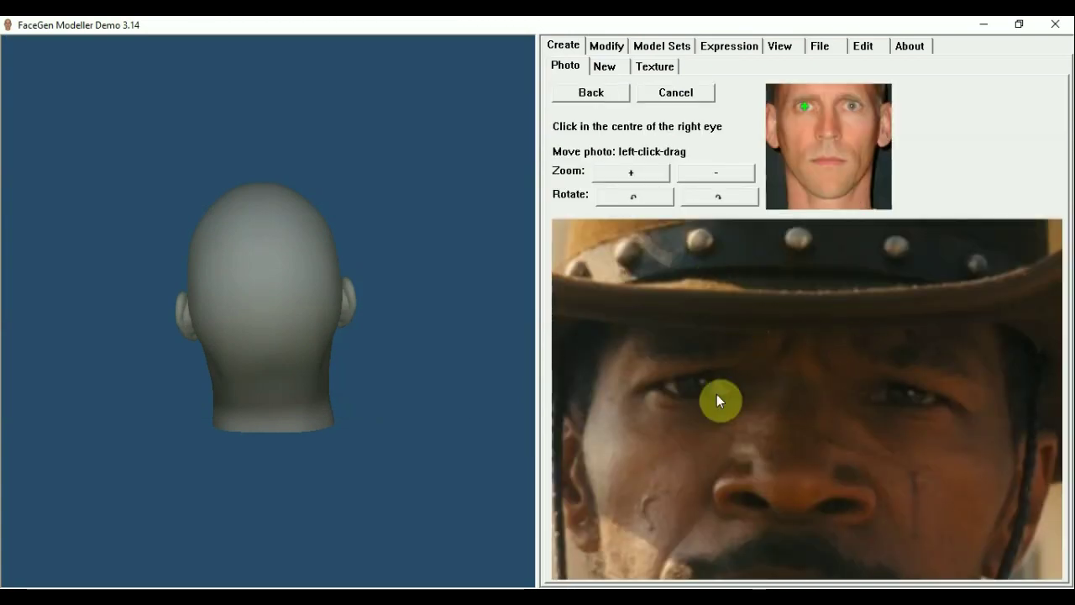
# - Zoom out and mark both eye centres, outer nostrils and mouth corners on the frontal photo
pyautogui.click(728, 171)
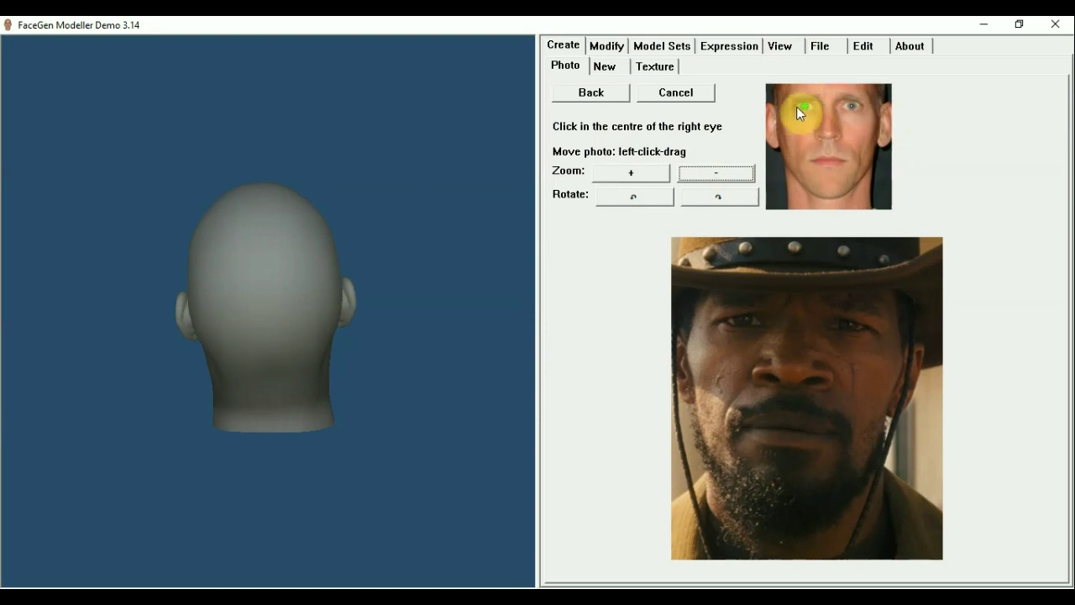
pyautogui.click(743, 320)
pyautogui.click(850, 325)
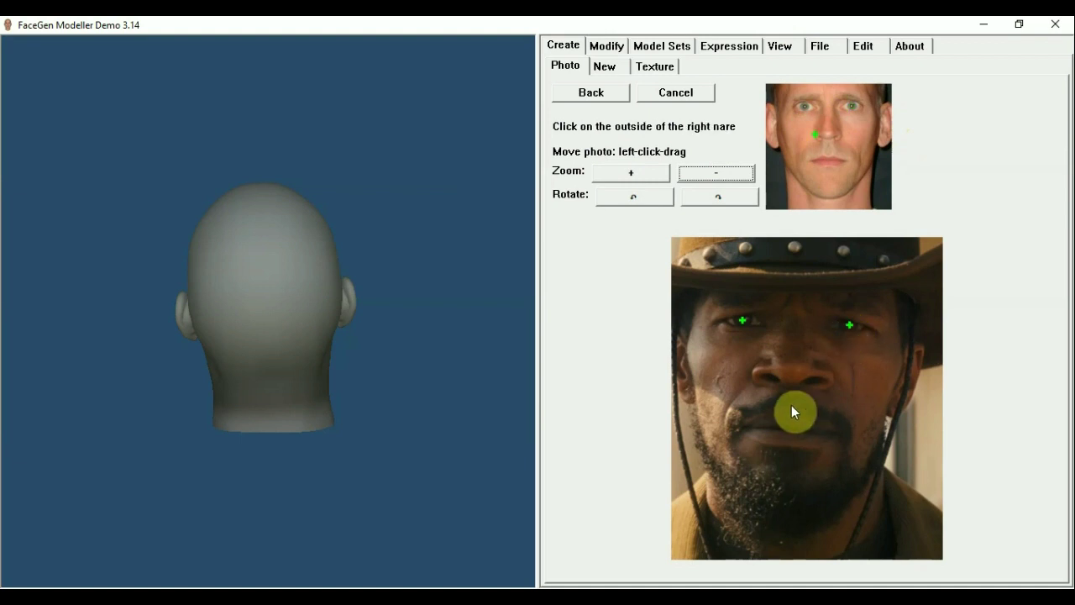
pyautogui.click(750, 374)
pyautogui.click(836, 378)
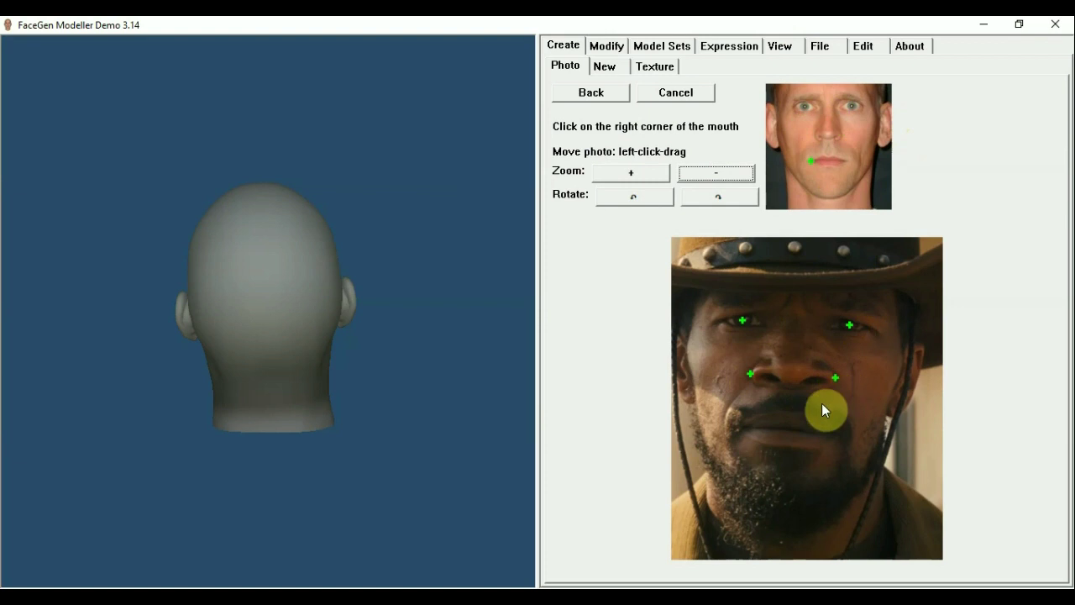
pyautogui.click(741, 431)
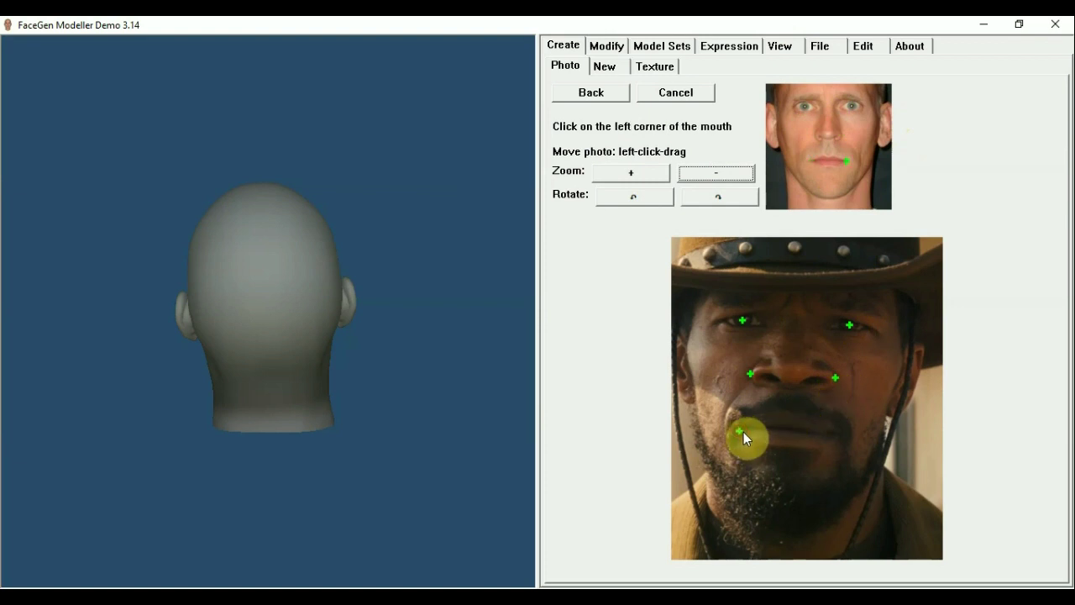
pyautogui.click(834, 433)
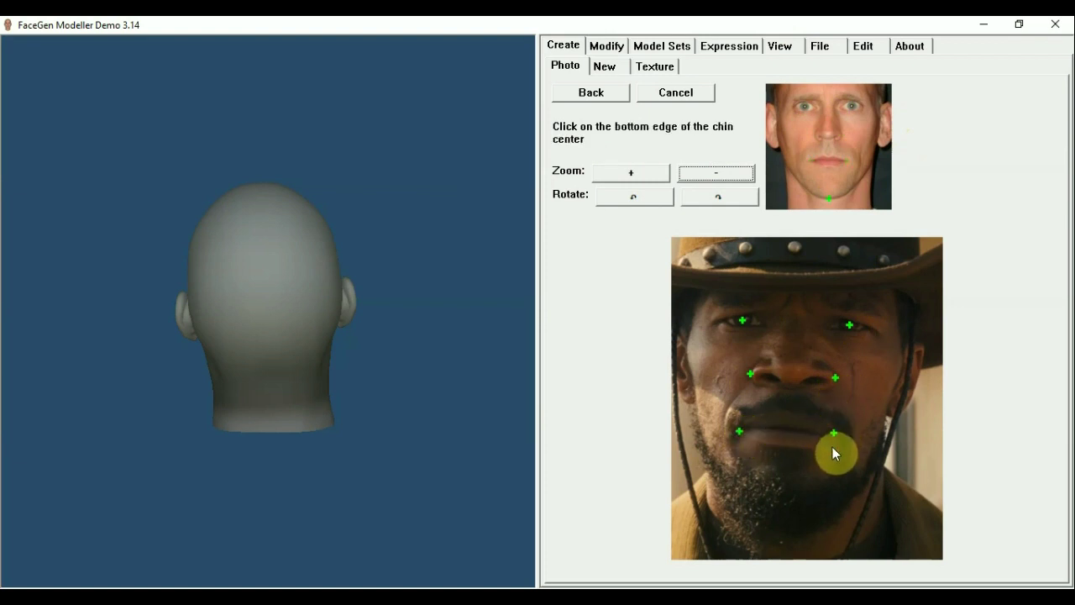
# - Mark the chin bottom, both jaw corners and both outer cheekbones on the frontal photo
pyautogui.click(781, 518)
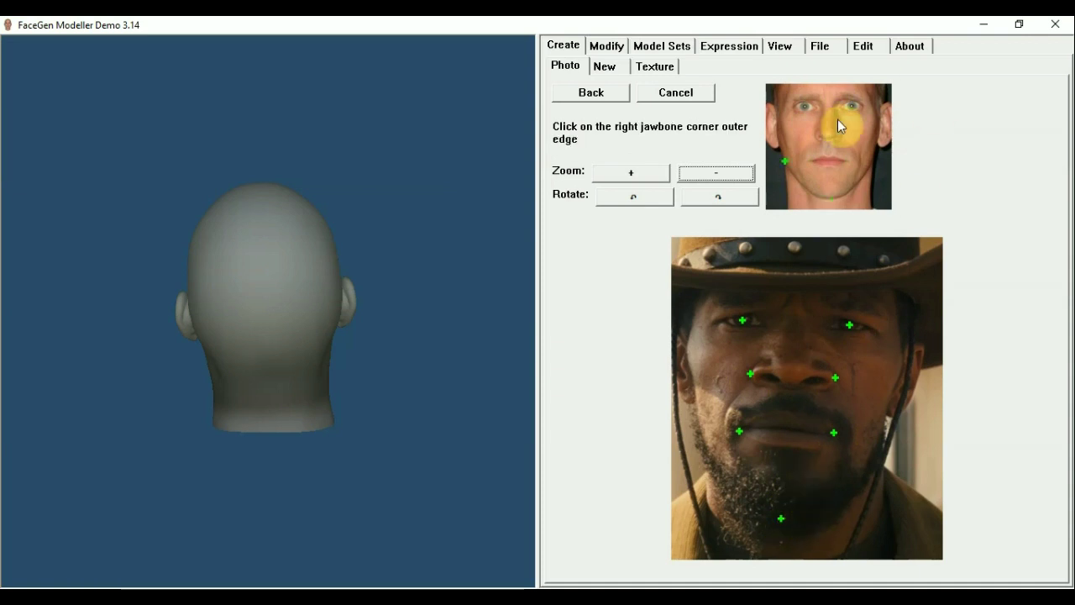
pyautogui.click(702, 435)
pyautogui.click(883, 435)
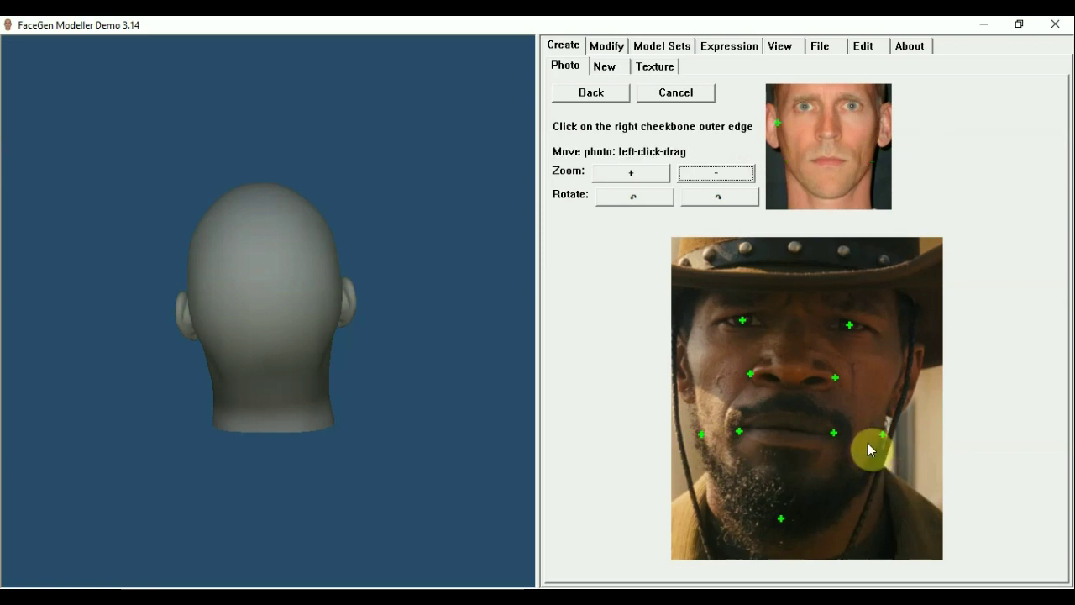
pyautogui.click(685, 350)
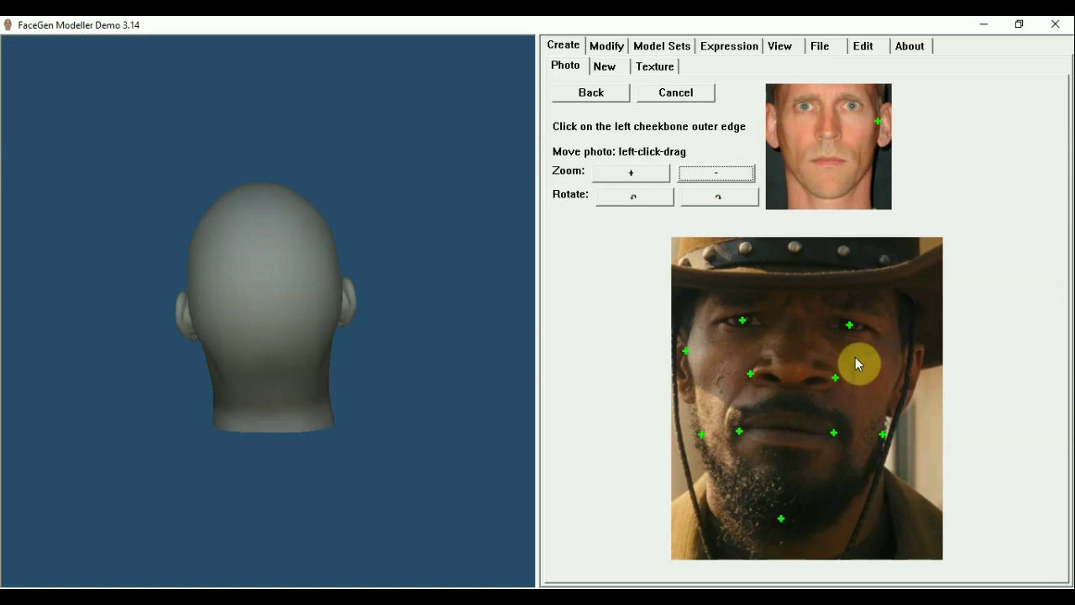
pyautogui.click(903, 362)
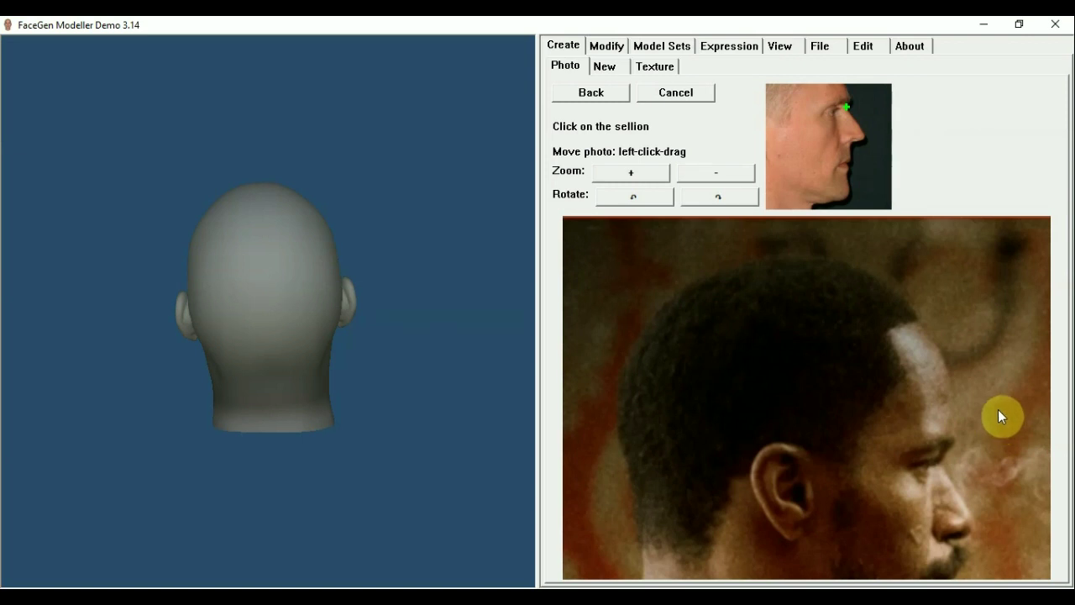
# - Zoom out and mark the sellion, eye corner, nose bridge, nose tip and nose base on the profile
pyautogui.click(730, 172)
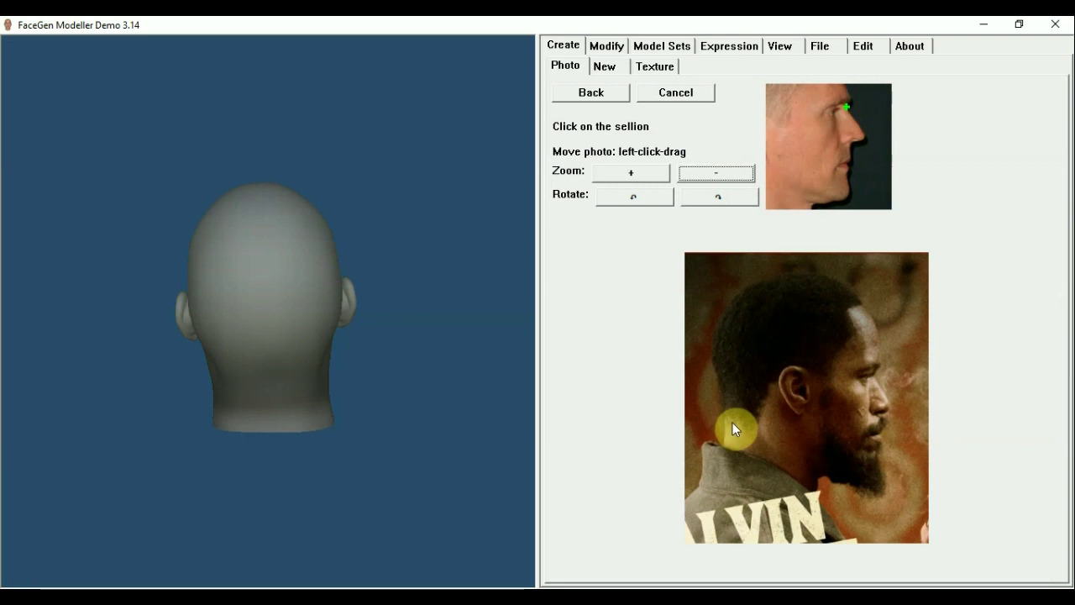
pyautogui.click(875, 378)
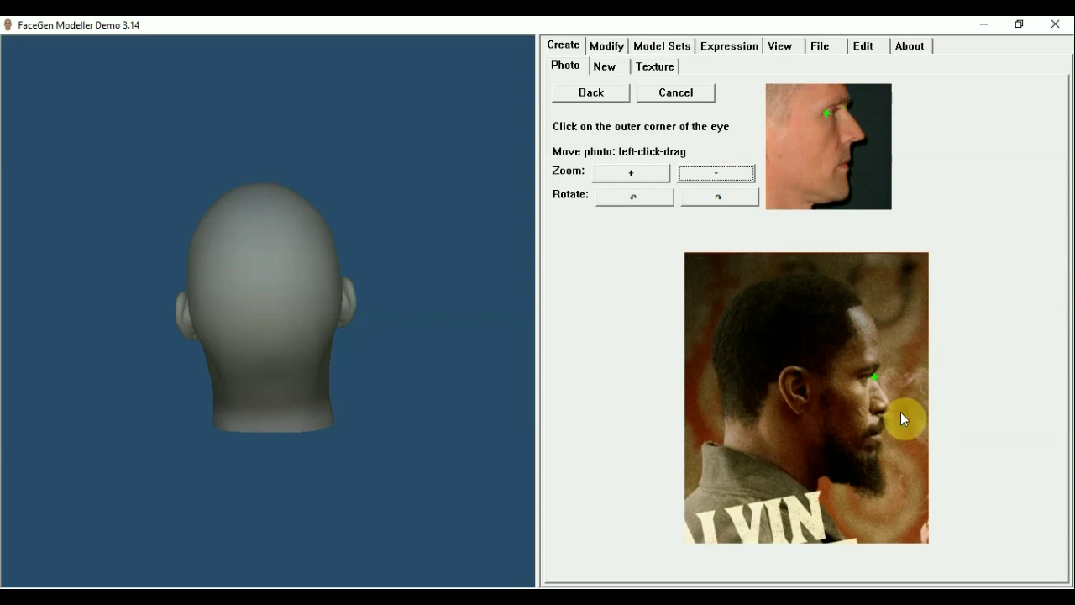
pyautogui.click(858, 379)
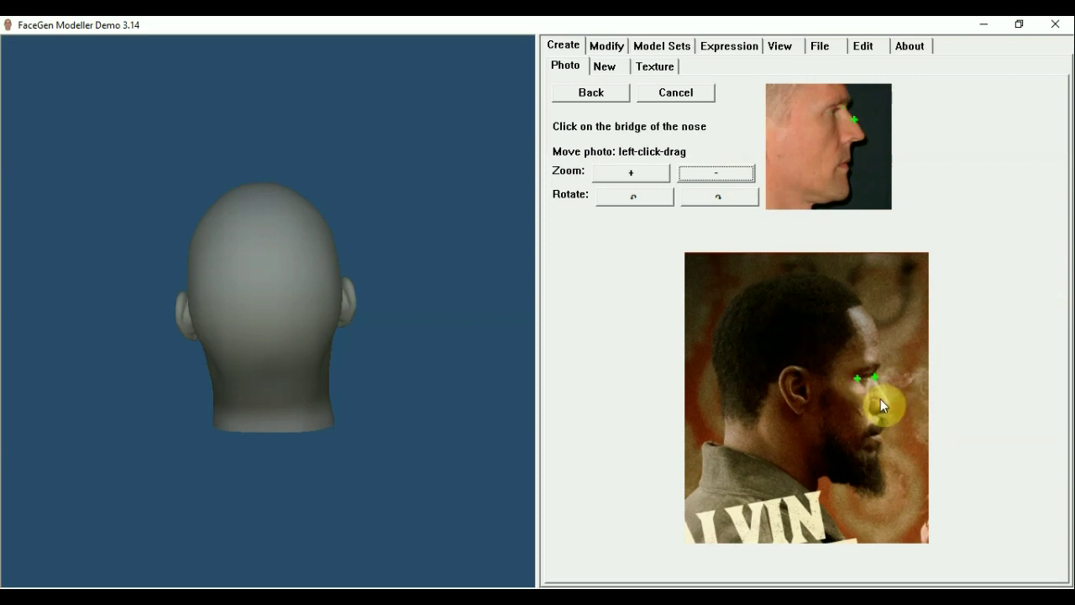
pyautogui.click(883, 394)
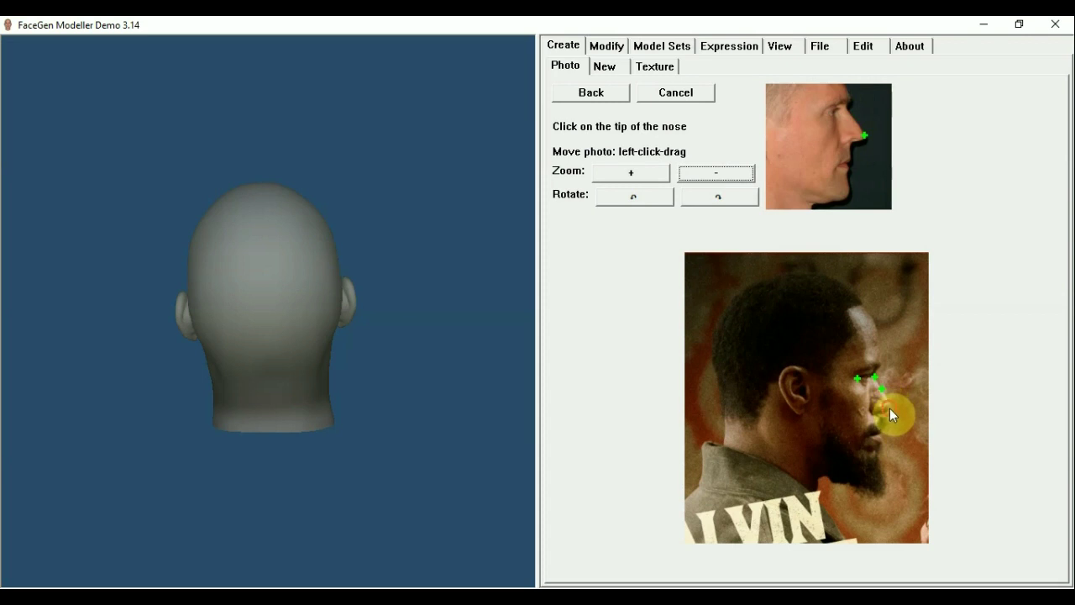
pyautogui.click(890, 408)
pyautogui.click(879, 412)
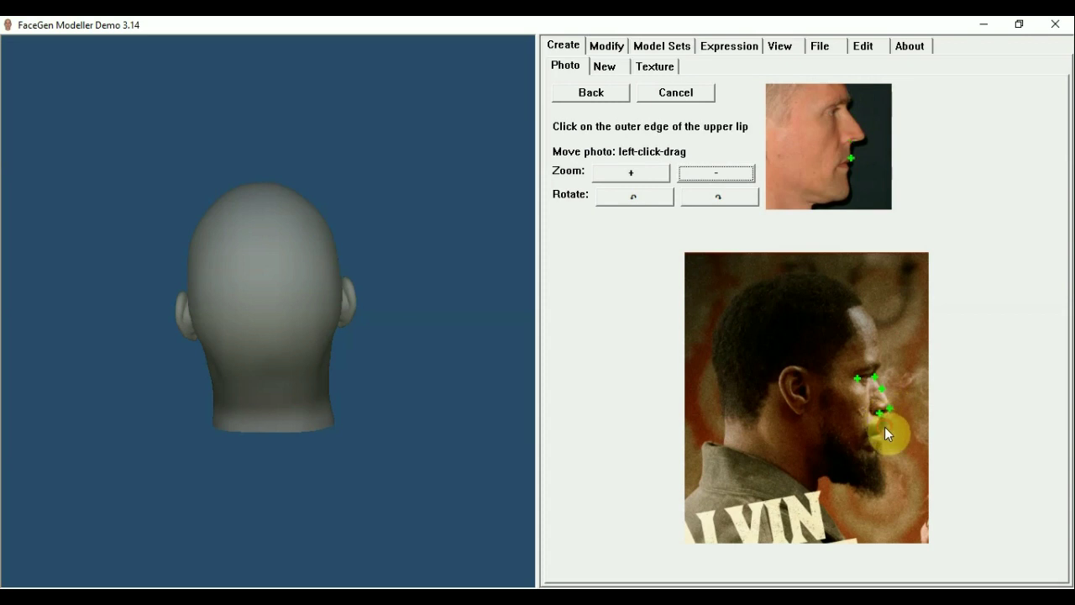
# - Mark the upper lip, lower lip, chin tip and lower jaw edge on the profile
pyautogui.click(886, 427)
pyautogui.click(883, 438)
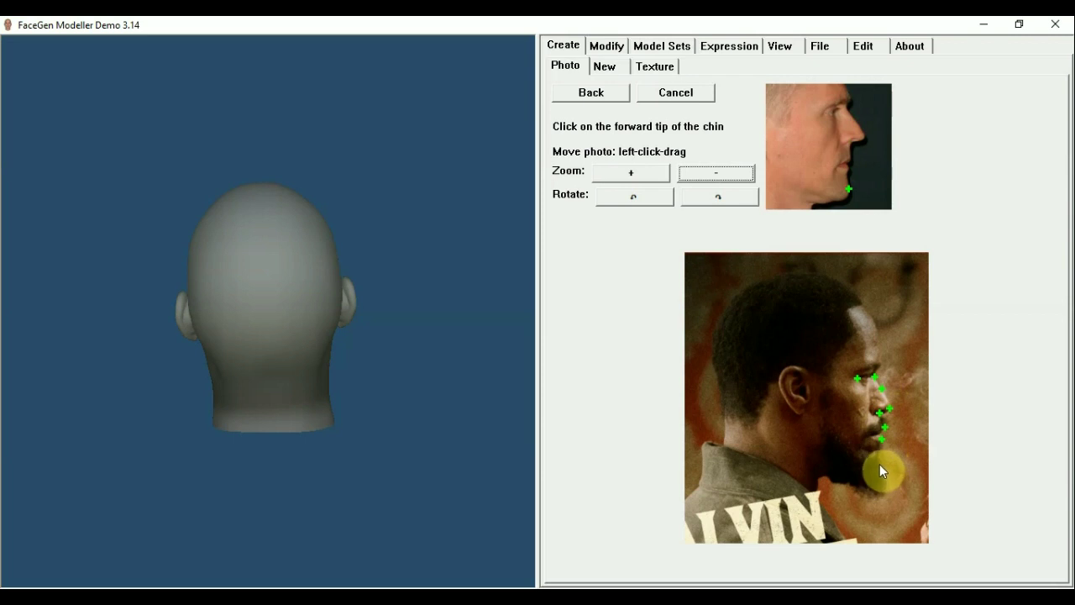
pyautogui.click(879, 464)
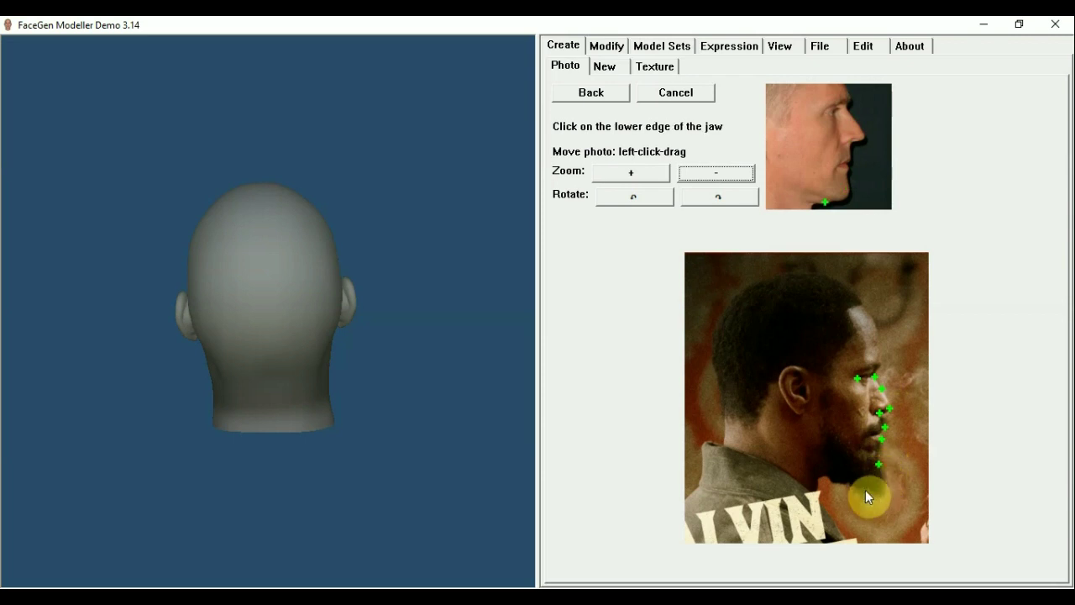
pyautogui.click(842, 483)
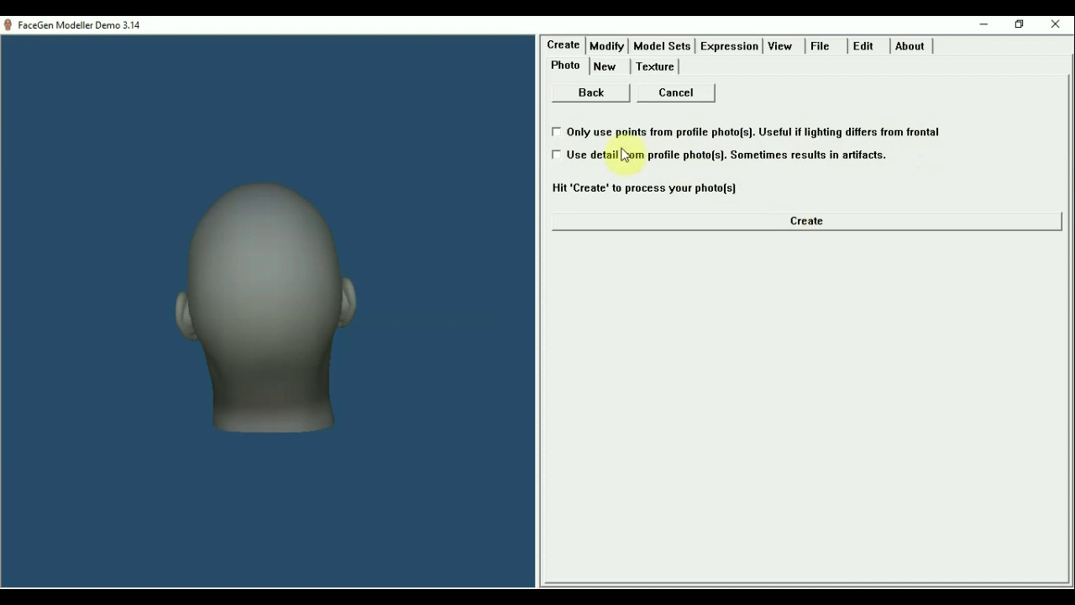
# - Run Create to analyse the actor's front and profile photos into a textured head
pyautogui.click(805, 222)
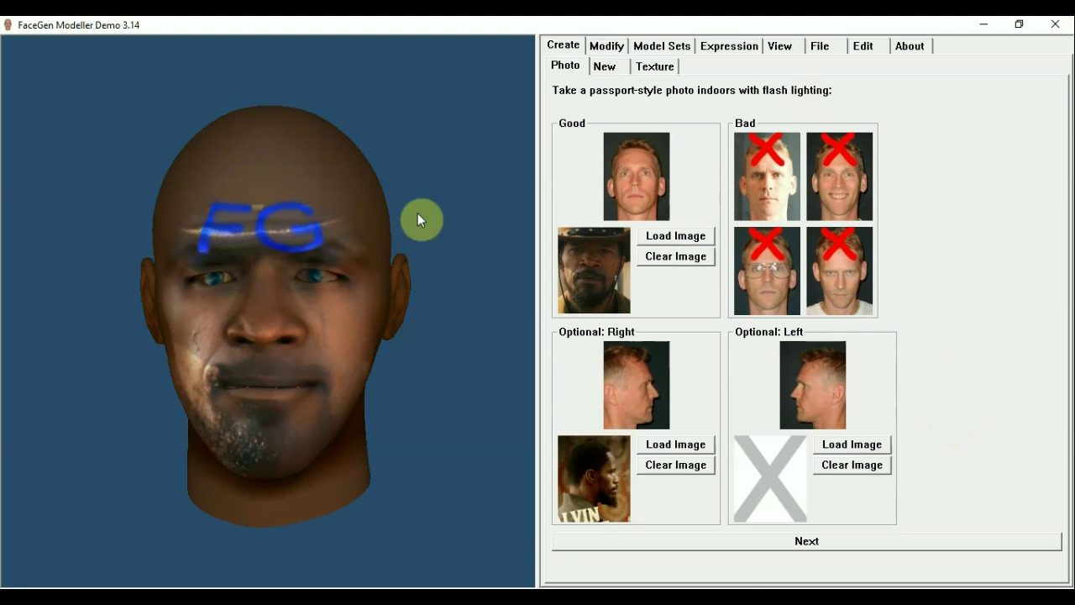
pyautogui.moveTo(392, 415)
pyautogui.mouseDown()
pyautogui.moveTo(466, 410)
pyautogui.moveTo(385, 408)
pyautogui.moveTo(201, 220)
pyautogui.mouseUp()
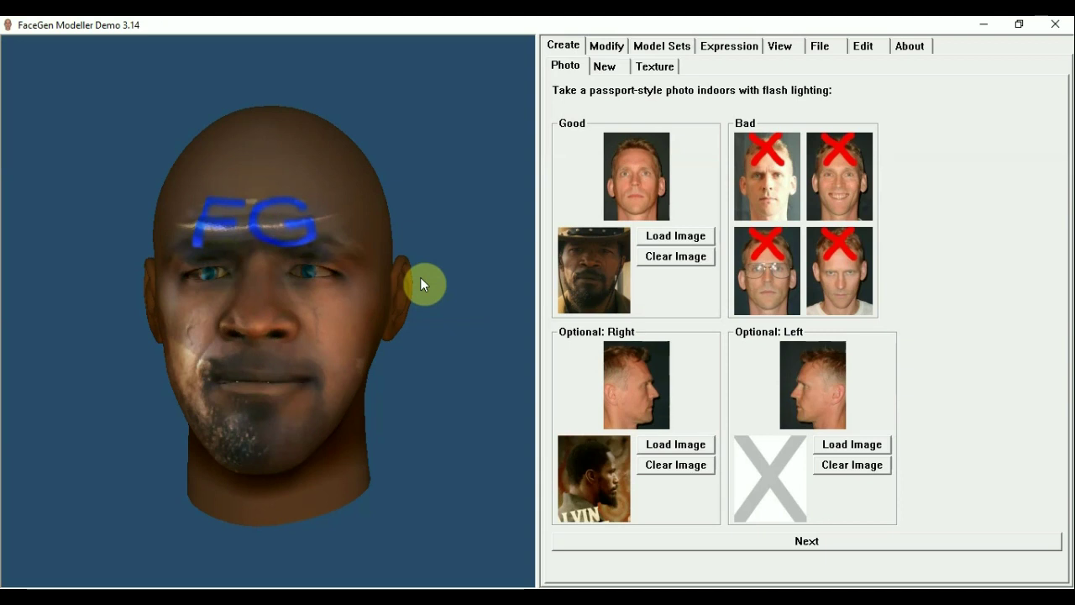
pyautogui.moveTo(413, 230)
pyautogui.mouseDown()
pyautogui.moveTo(476, 224)
pyautogui.moveTo(382, 229)
pyautogui.mouseUp()
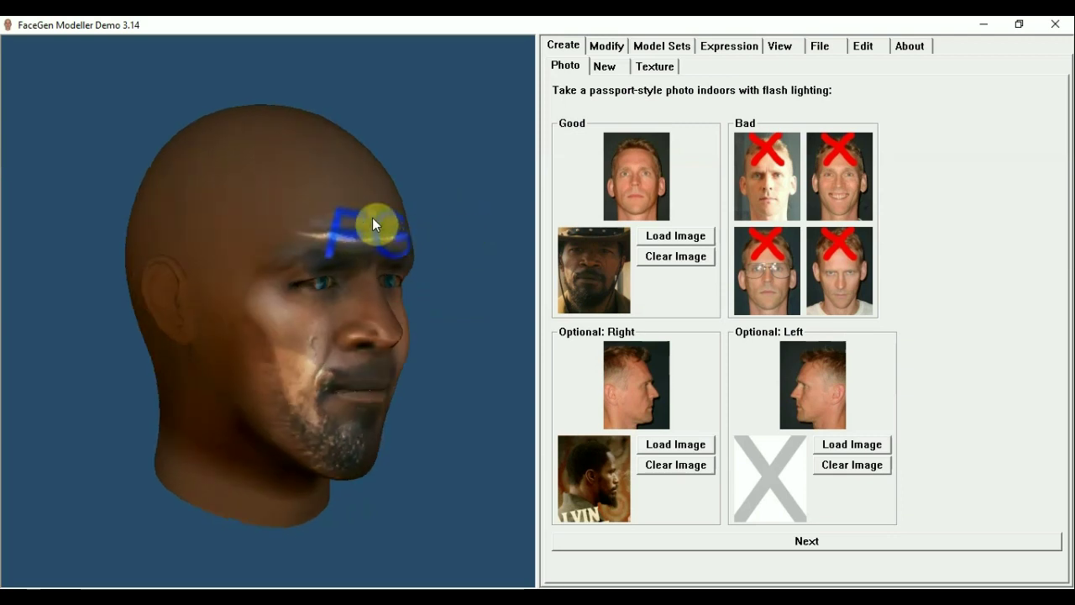
pyautogui.click(372, 218)
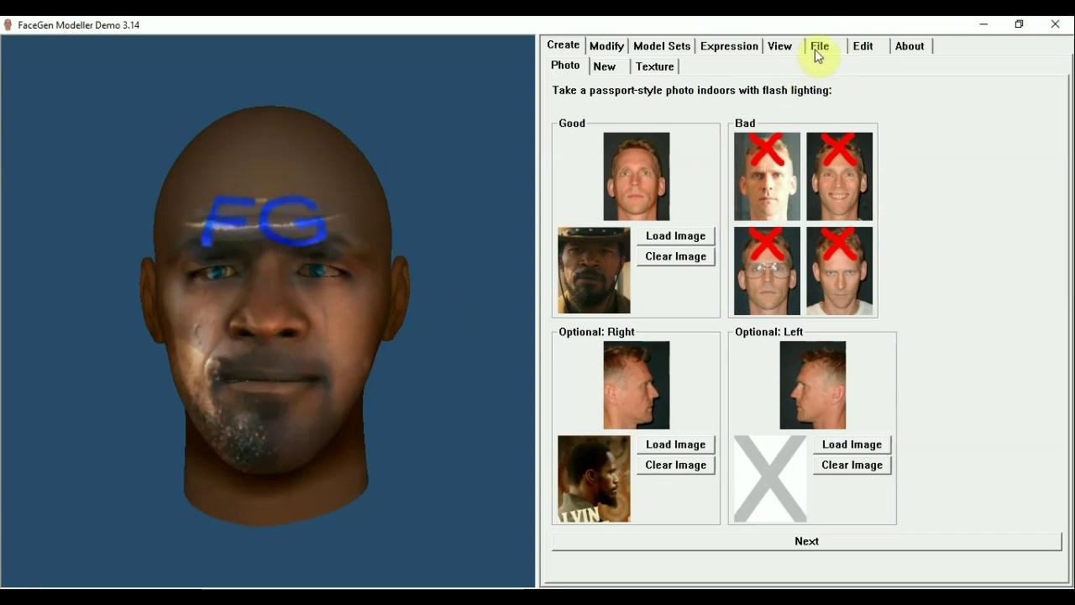
# - Show the File > Export options with OBJ (Wavefront) mesh and PNG texture settings
pyautogui.click(815, 45)
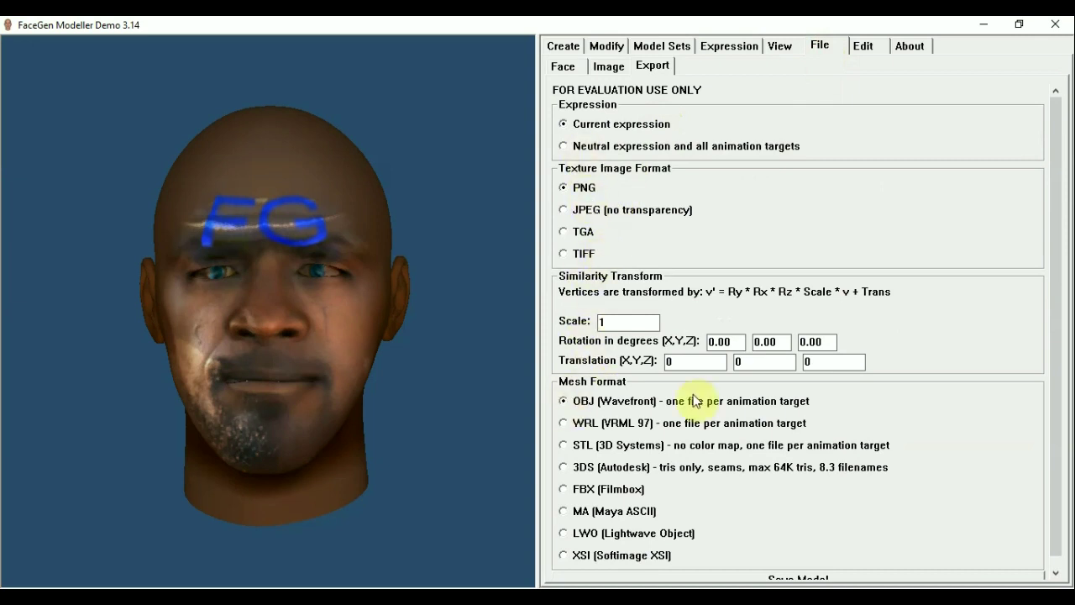
pyautogui.moveTo(1064, 316); pyautogui.dragTo(1056, 336)
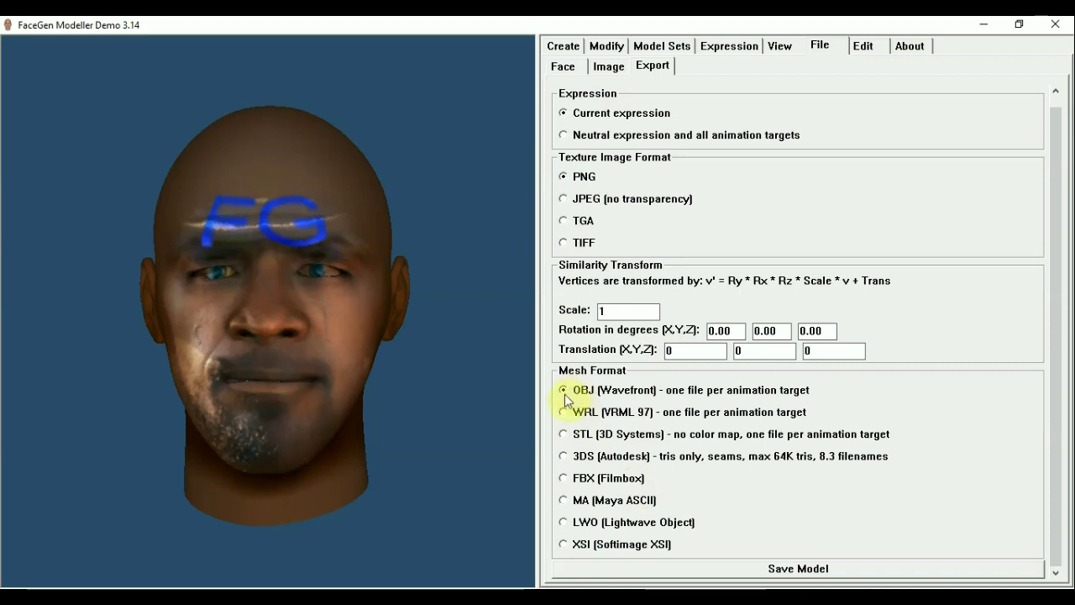
# - Save the head model as Wavefront OBJ file 'ннн' on the desktop
pyautogui.click(797, 572)
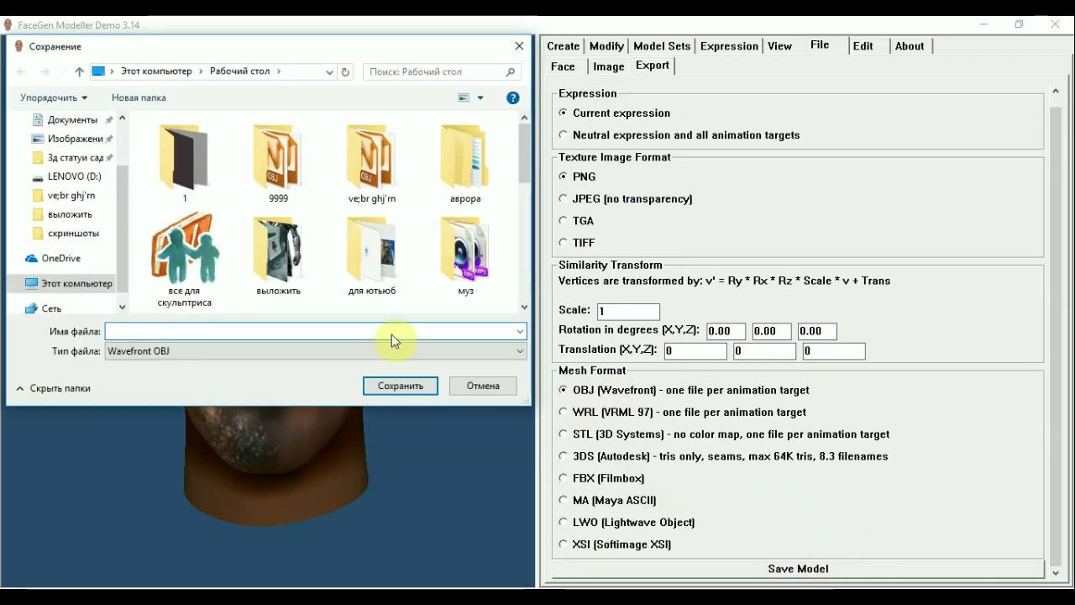
pyautogui.click(123, 328)
pyautogui.write('ннн')
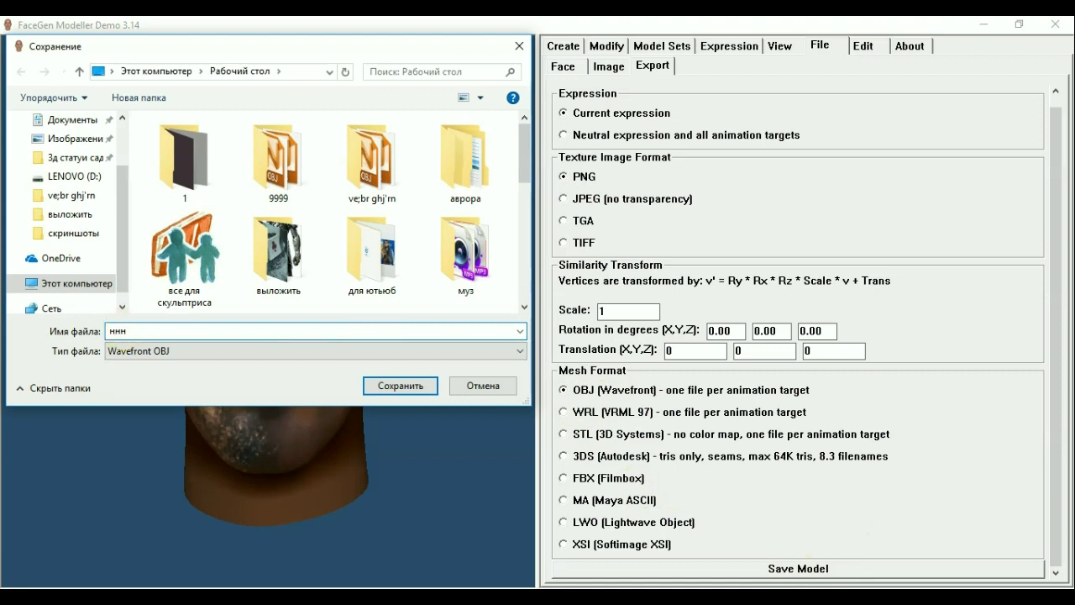
pyautogui.click(405, 391)
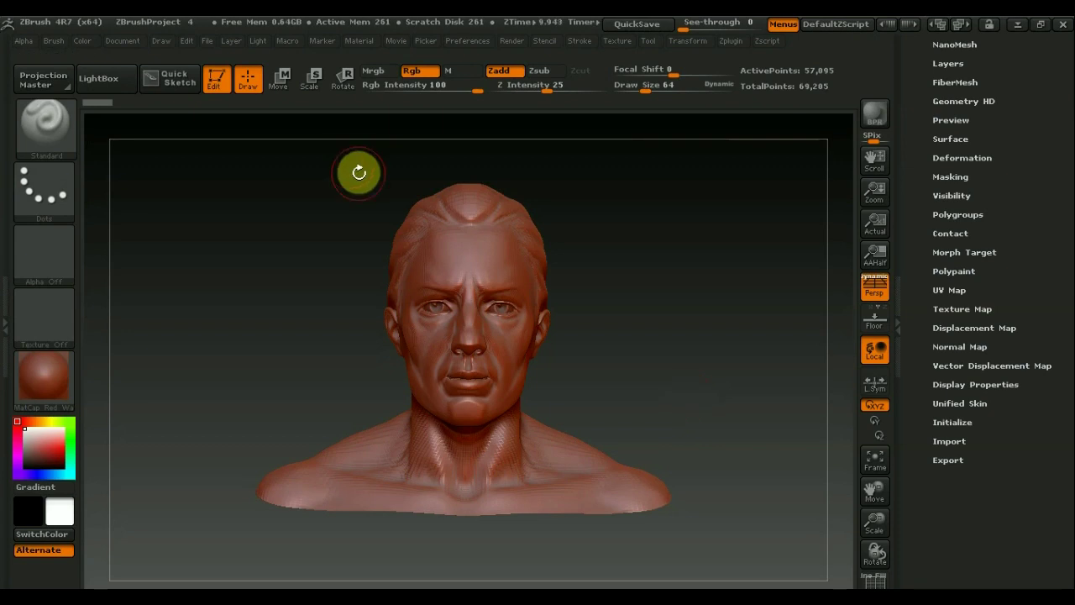
# - Import ннн.obj through the Tool palette, replacing the old bust
pyautogui.moveTo(1017, 74)
pyautogui.mouseDown()
pyautogui.moveTo(1055, 205)
pyautogui.moveTo(1050, 289)
pyautogui.mouseUp()
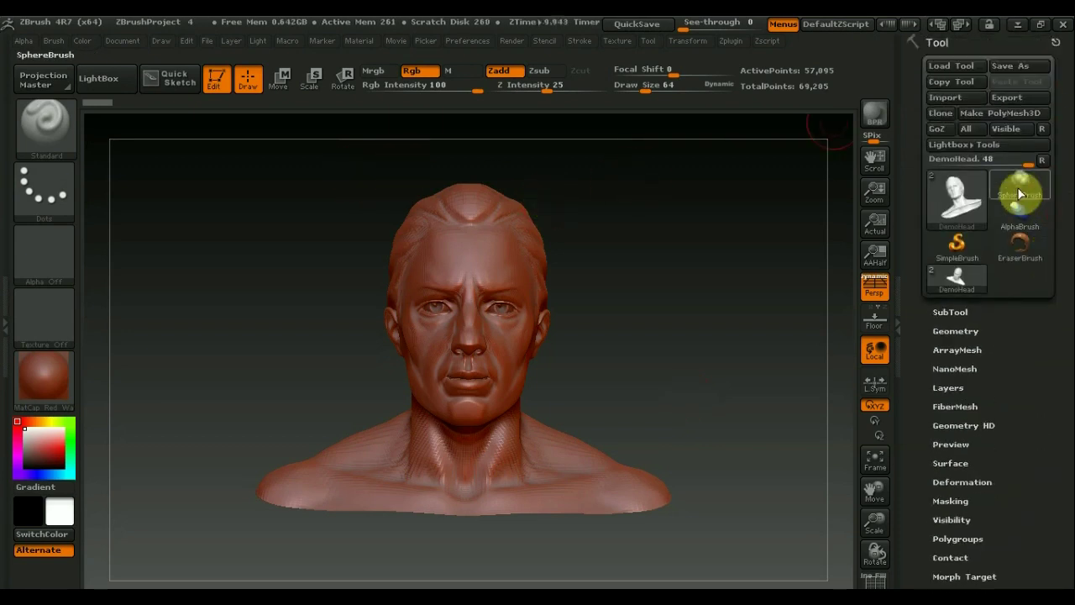
pyautogui.click(944, 98)
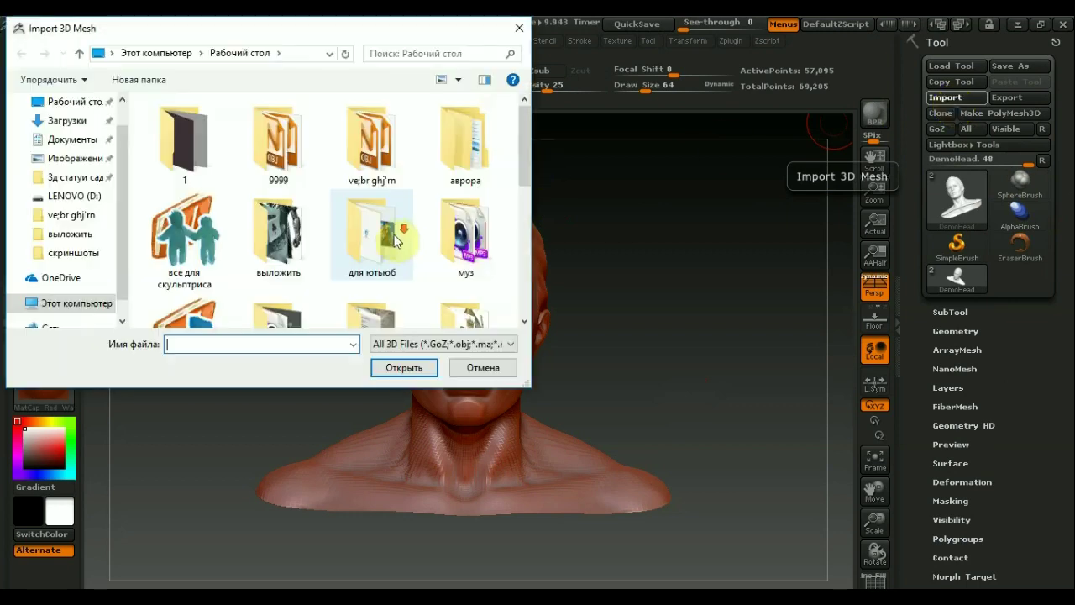
pyautogui.scroll(-1, 391, 244)
pyautogui.click(205, 278)
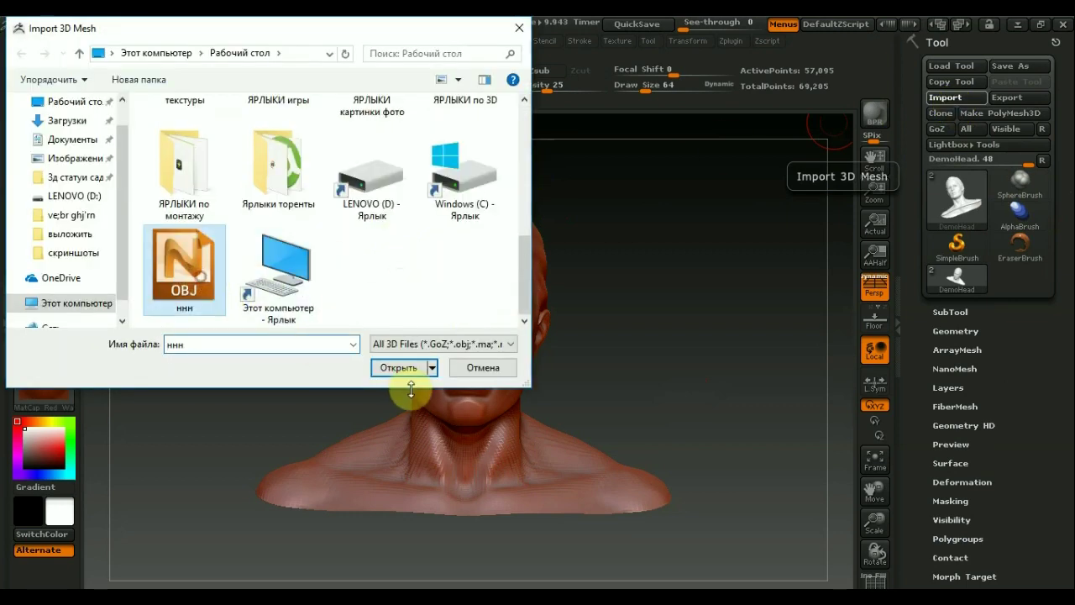
pyautogui.click(400, 368)
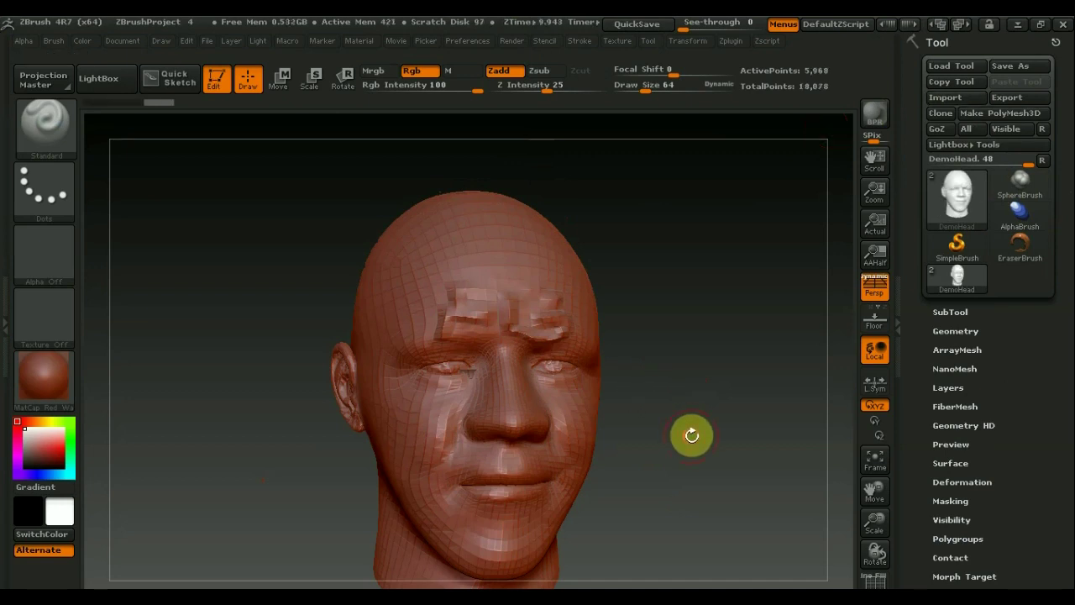
pyautogui.moveTo(687, 434); pyautogui.dragTo(677, 375)
pyautogui.moveTo(640, 418)
pyautogui.mouseDown()
pyautogui.moveTo(684, 364)
pyautogui.moveTo(662, 433)
pyautogui.moveTo(664, 504)
pyautogui.mouseUp()
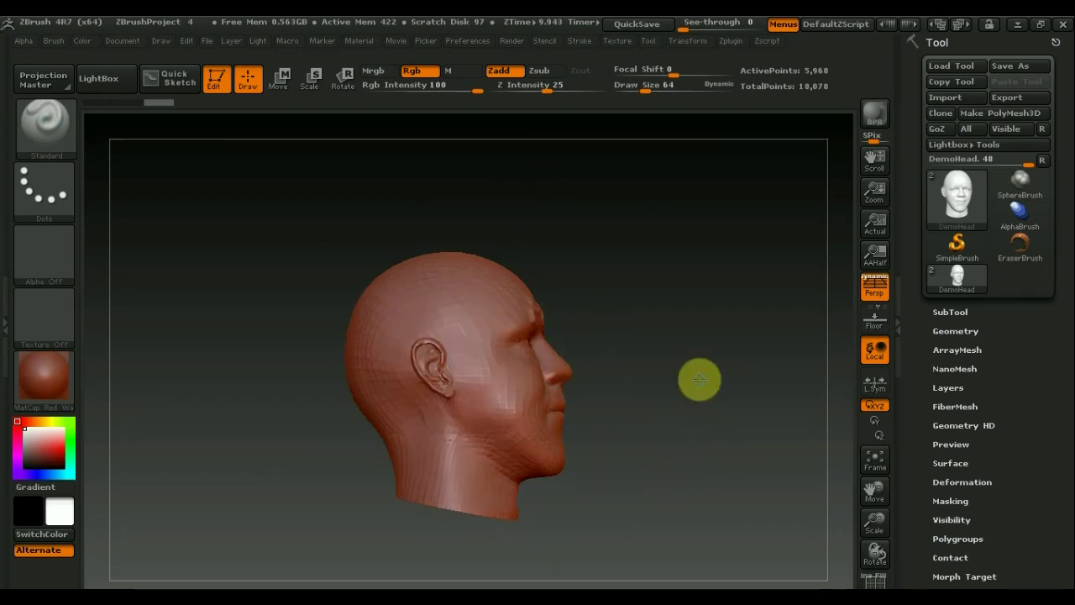
pyautogui.moveTo(698, 377); pyautogui.dragTo(713, 468)
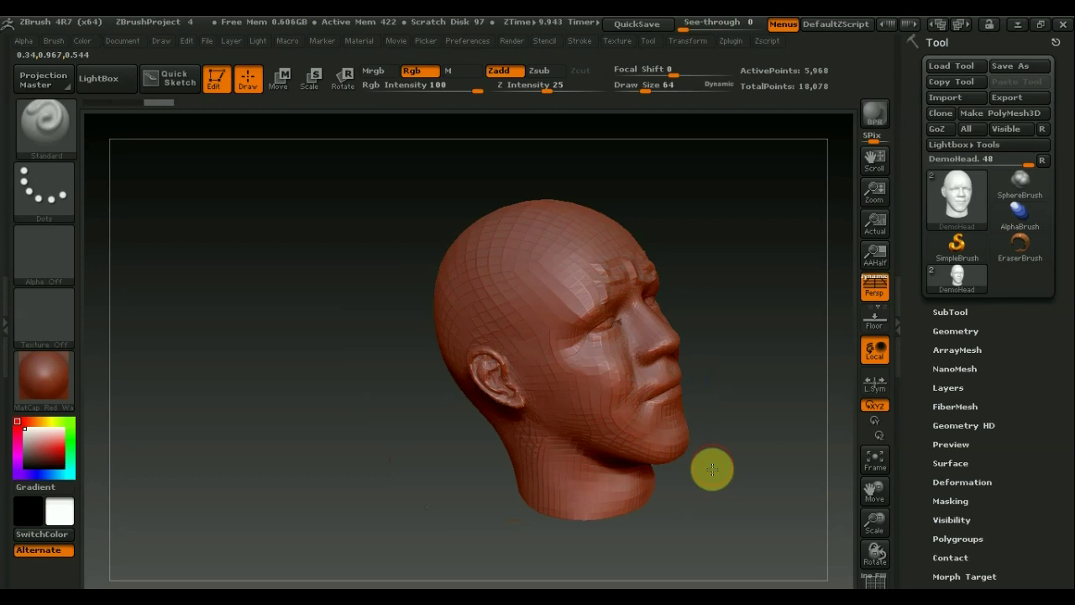
pyautogui.moveTo(712, 468)
pyautogui.mouseDown()
pyautogui.moveTo(652, 500)
pyautogui.moveTo(674, 440)
pyautogui.mouseUp()
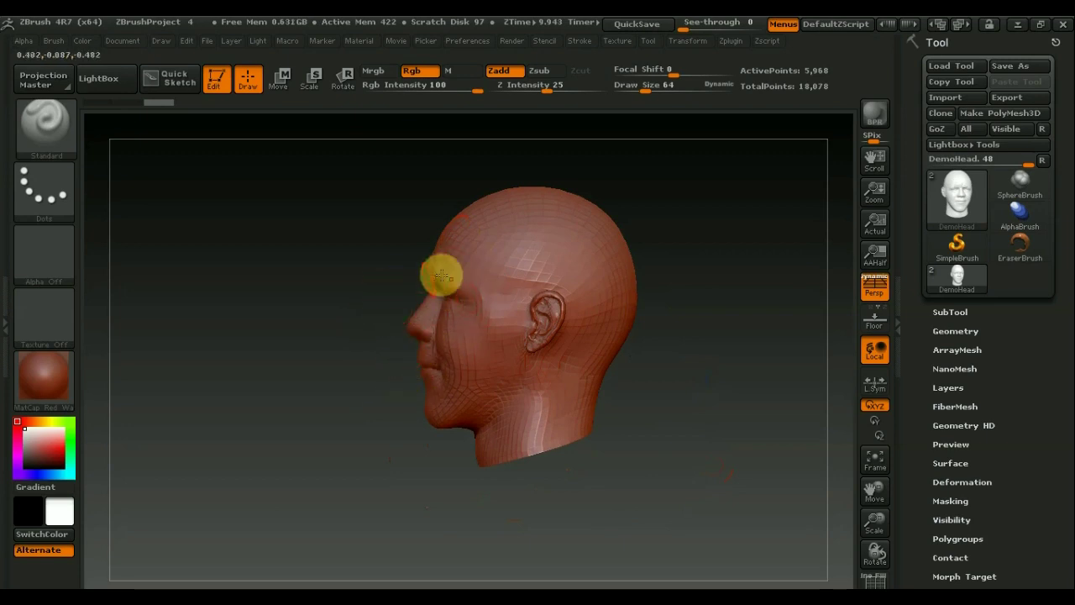
pyautogui.moveTo(625, 432)
pyautogui.mouseDown()
pyautogui.moveTo(689, 426)
pyautogui.moveTo(665, 413)
pyautogui.mouseUp()
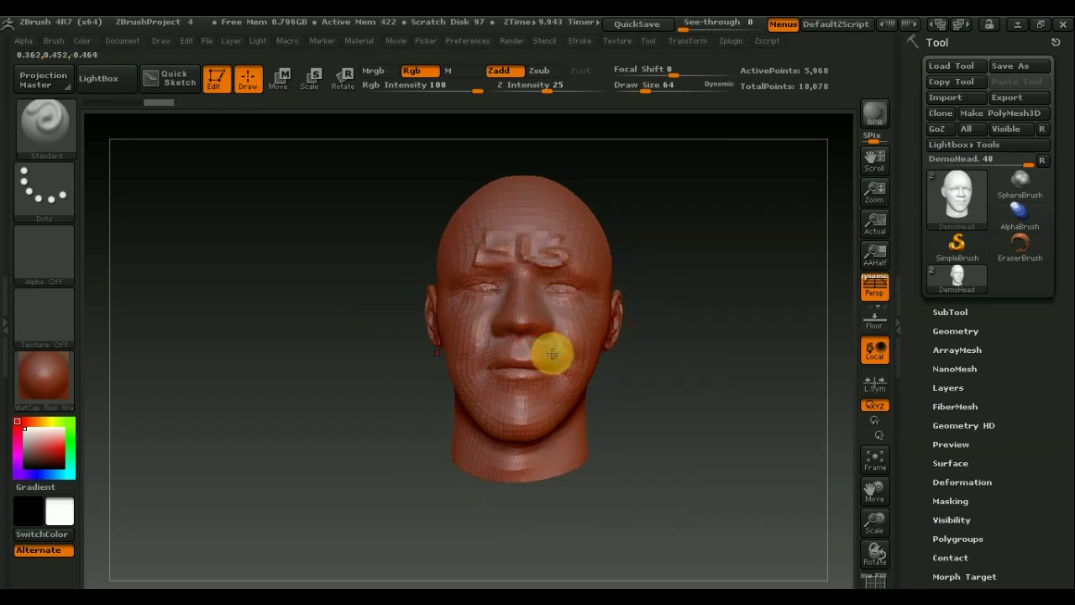
pyautogui.moveTo(619, 423)
pyautogui.mouseDown()
pyautogui.moveTo(631, 442)
pyautogui.moveTo(600, 453)
pyautogui.mouseUp()
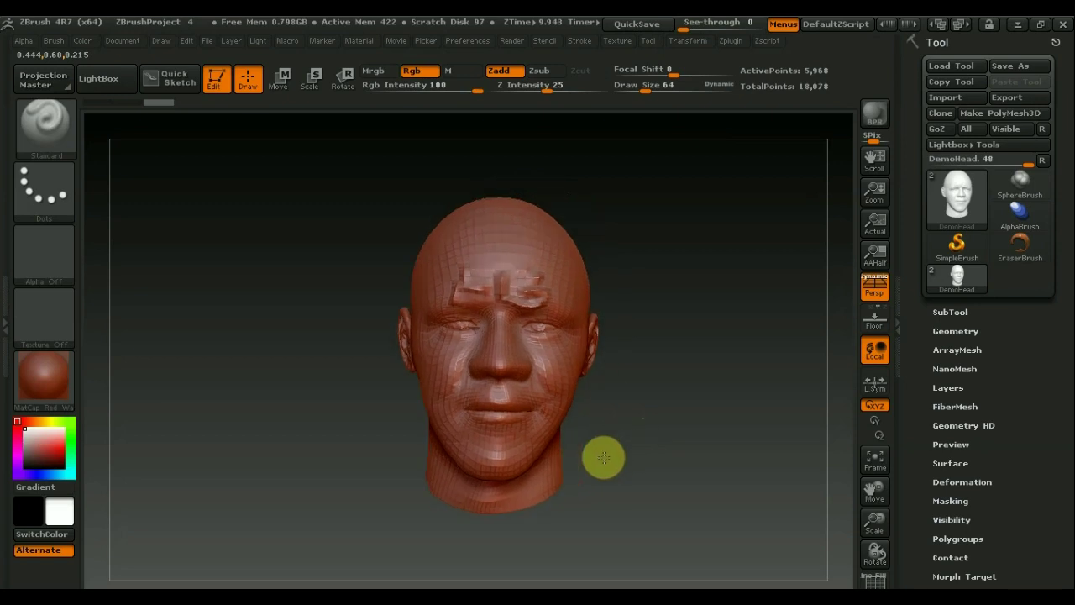
# - Turn on the floor grid, then zoom out and rotate to see the head above it
pyautogui.click(874, 321)
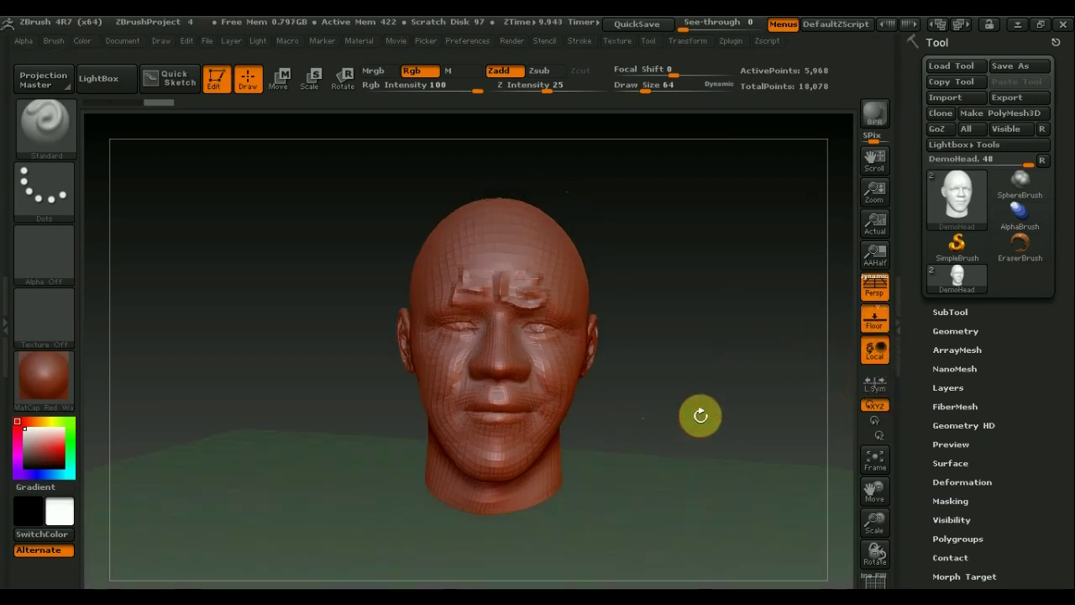
pyautogui.keyDown('alt'); pyautogui.moveTo(698, 389); pyautogui.dragTo(698, 403); pyautogui.keyUp('alt')
pyautogui.keyDown('alt'); pyautogui.moveTo(689, 317); pyautogui.dragTo(633, 441); pyautogui.keyUp('alt')
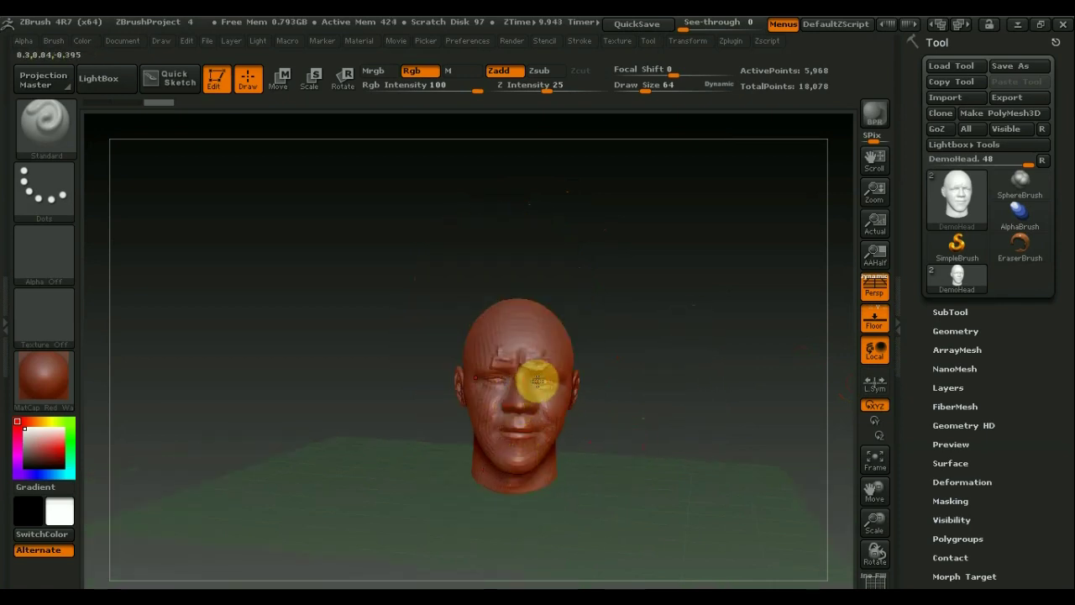
pyautogui.keyDown('shift'); pyautogui.moveTo(636, 379); pyautogui.dragTo(643, 387); pyautogui.keyUp('shift')
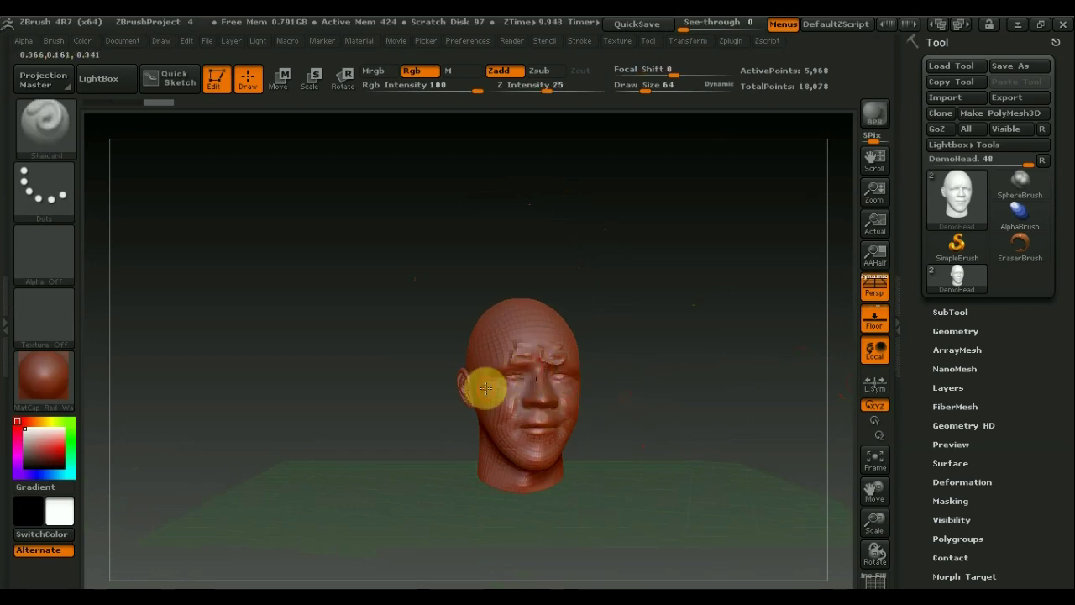
pyautogui.moveTo(667, 360); pyautogui.dragTo(794, 408)
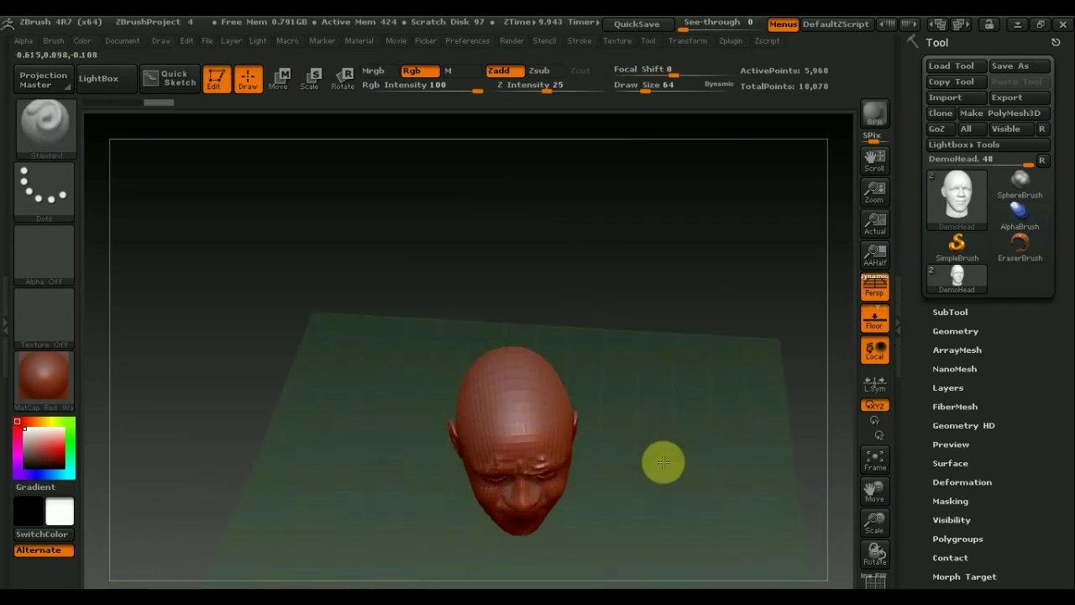
pyautogui.moveTo(803, 372)
pyautogui.mouseDown()
pyautogui.moveTo(757, 362)
pyautogui.moveTo(760, 422)
pyautogui.mouseUp()
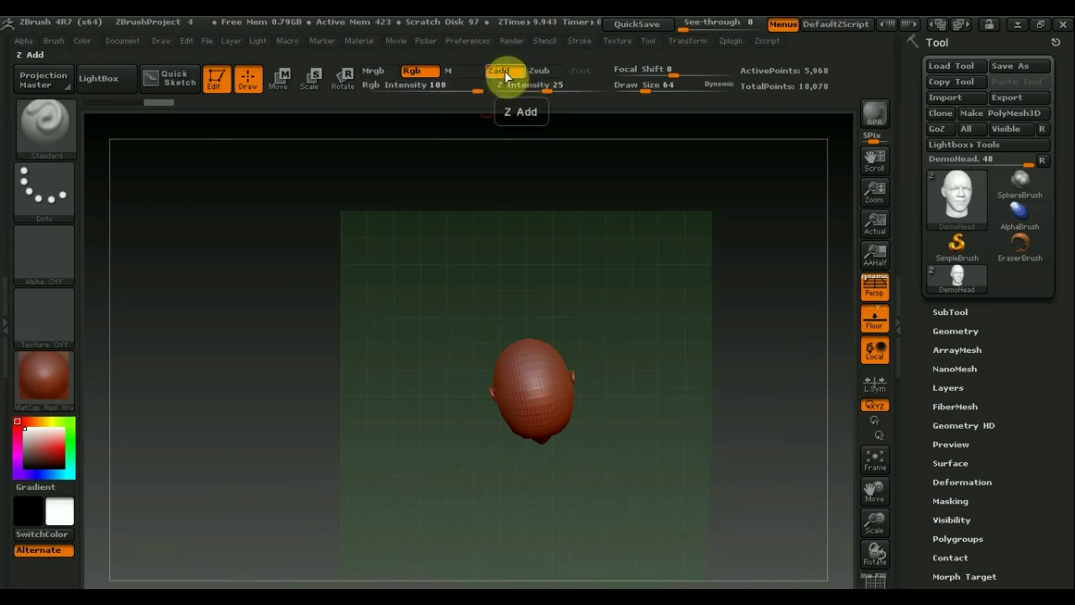
# - Rotate the head upright with a Transpose rotation line drawn down from the crown
pyautogui.click(343, 78)
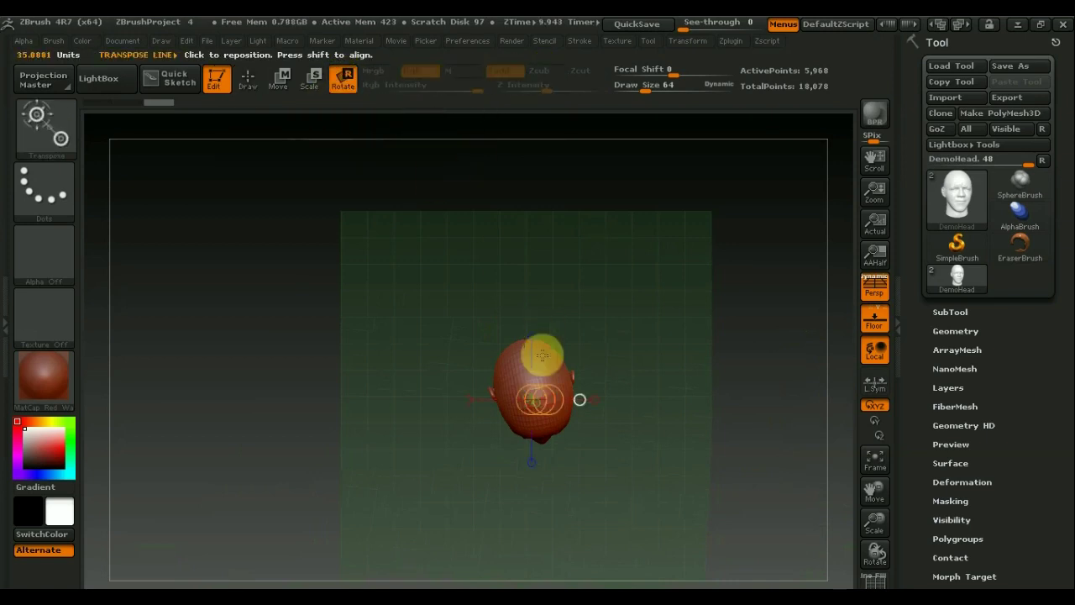
pyautogui.moveTo(543, 352); pyautogui.dragTo(563, 426)
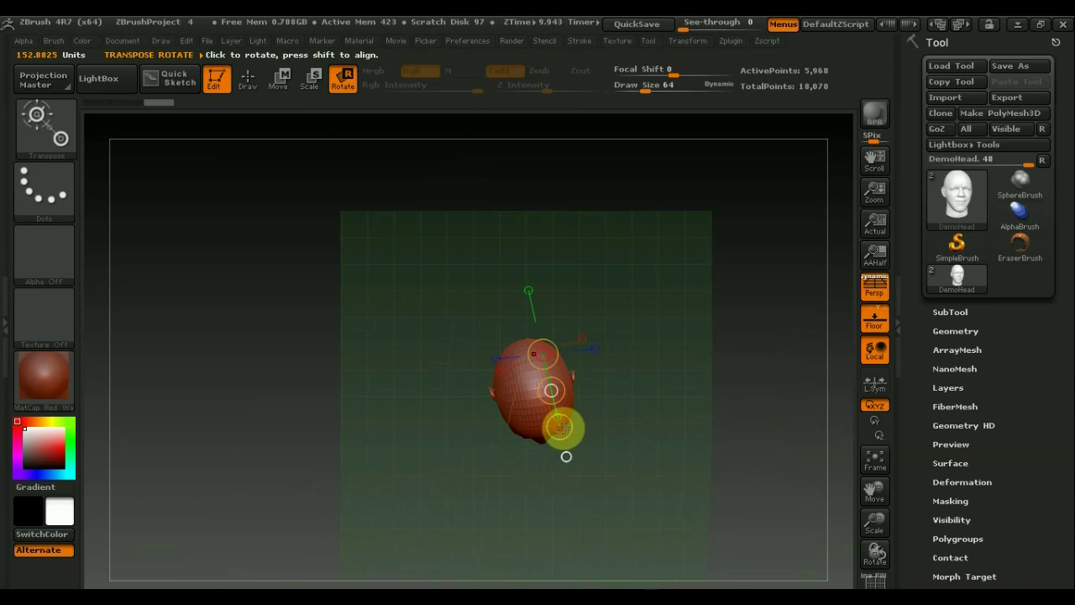
pyautogui.moveTo(563, 427); pyautogui.dragTo(547, 433)
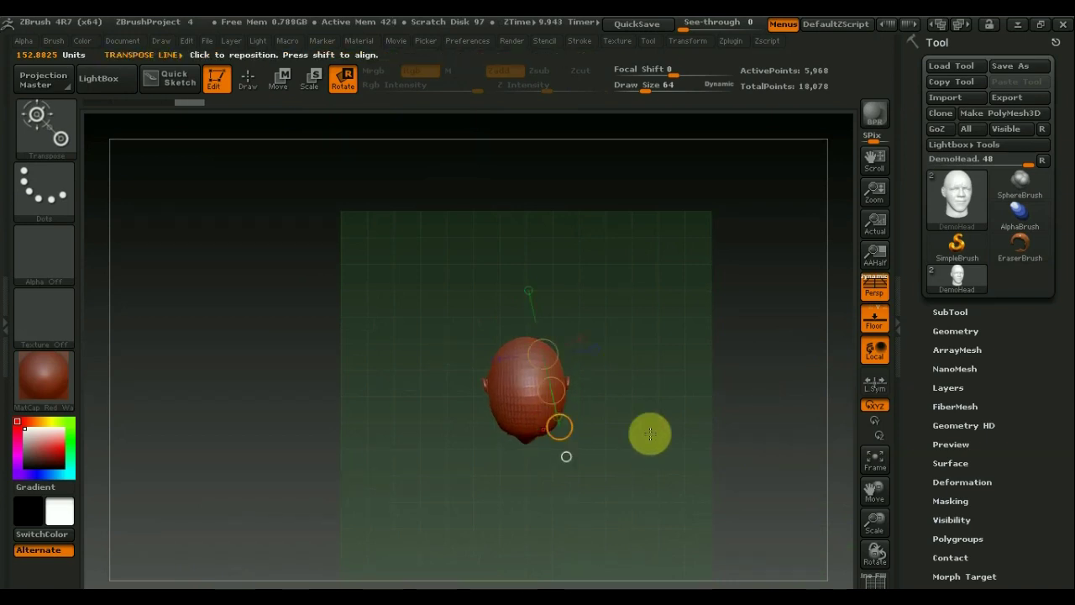
# - Orbit the canvas until the head faces front, and show the Tool > Geometry settings
pyautogui.moveTo(761, 434); pyautogui.dragTo(756, 268)
pyautogui.moveTo(746, 427)
pyautogui.mouseDown()
pyautogui.moveTo(747, 333)
pyautogui.moveTo(742, 312)
pyautogui.moveTo(747, 342)
pyautogui.moveTo(727, 321)
pyautogui.moveTo(722, 297)
pyautogui.moveTo(722, 420)
pyautogui.moveTo(849, 412)
pyautogui.mouseUp()
pyautogui.click(954, 331)
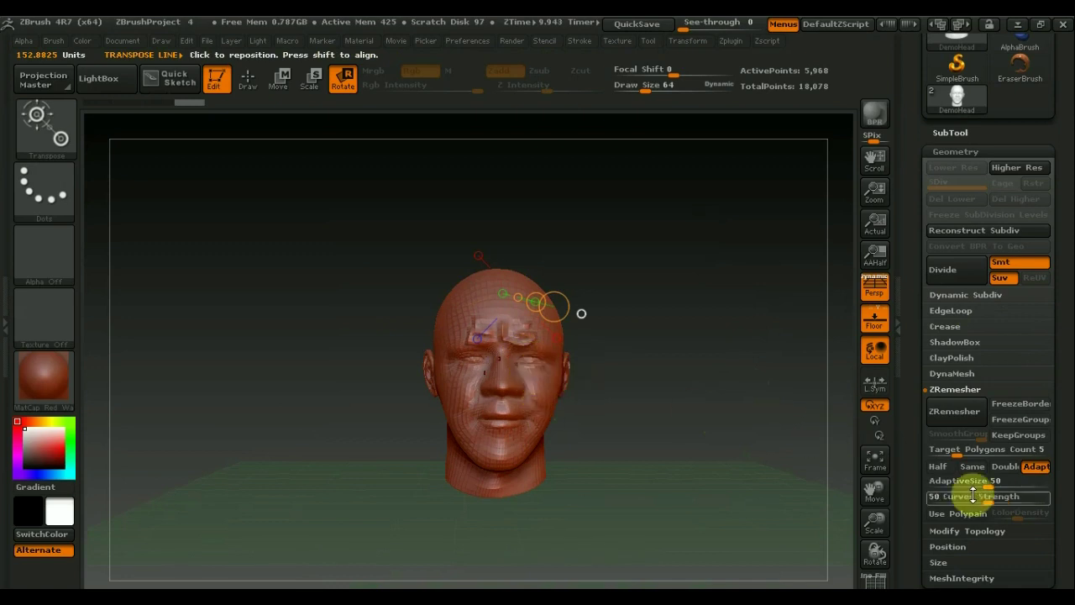
# - Try Mirror And Weld under Modify Topology, undo it, and redraw the action line across the forehead
pyautogui.moveTo(1060, 475); pyautogui.dragTo(1066, 432)
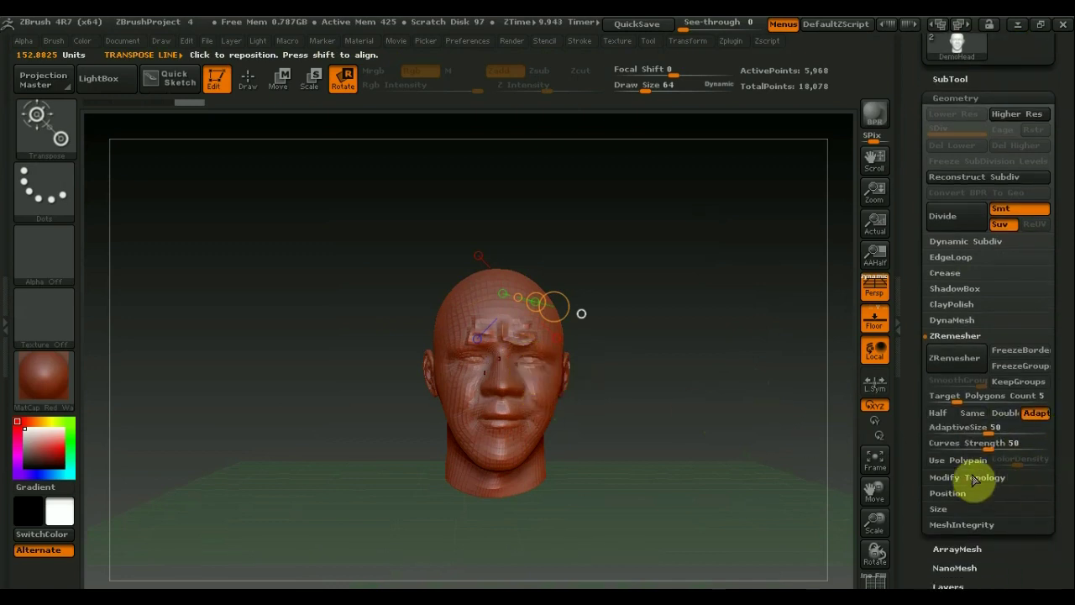
pyautogui.click(973, 477)
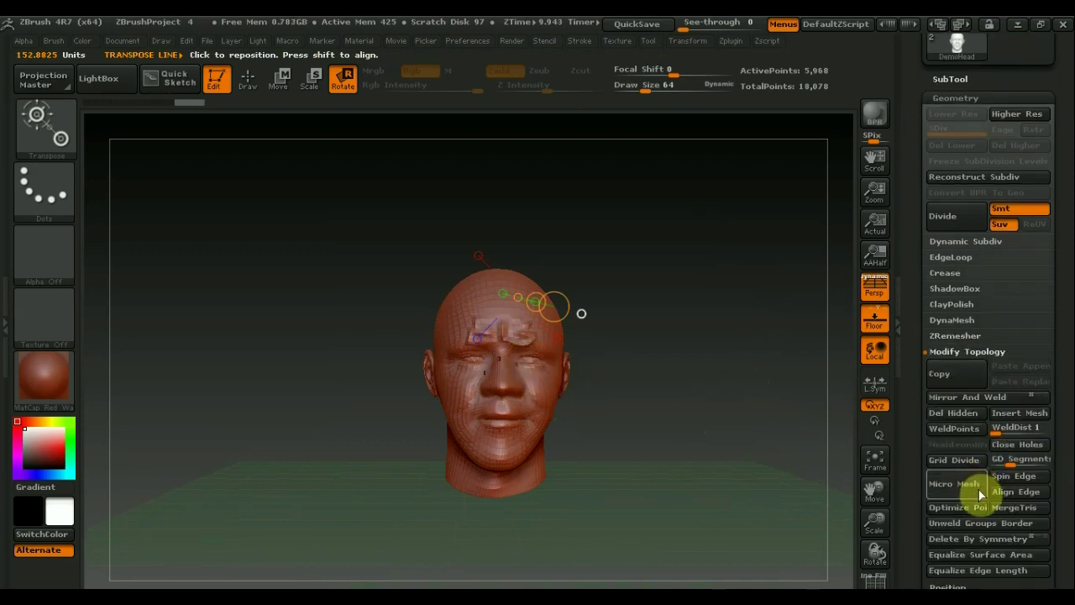
pyautogui.click(977, 398)
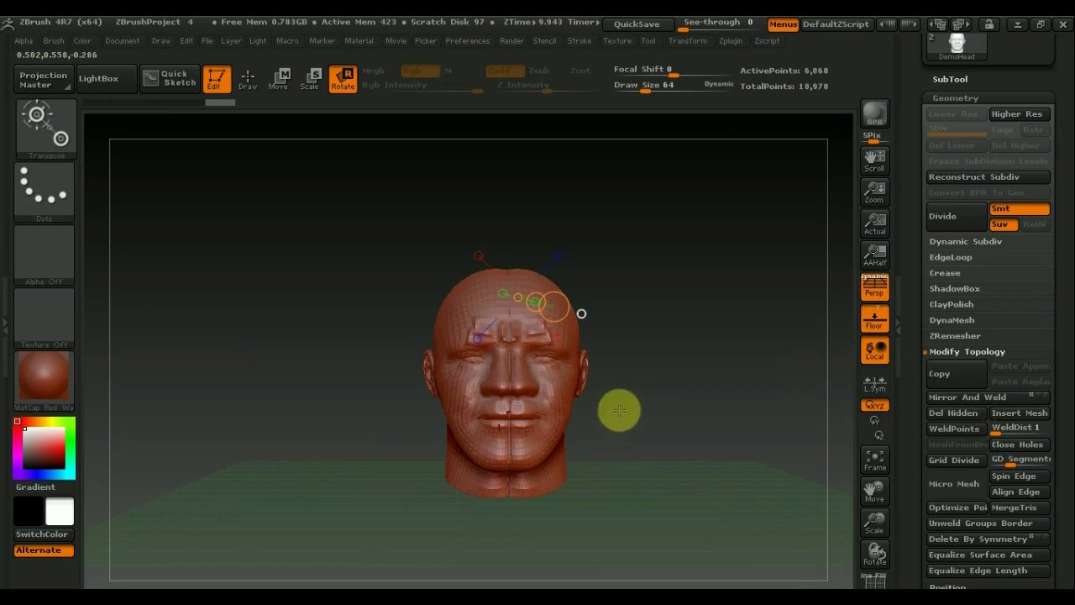
pyautogui.hotkey('ctrl', 'z')
pyautogui.hotkey('ctrl', 'z')
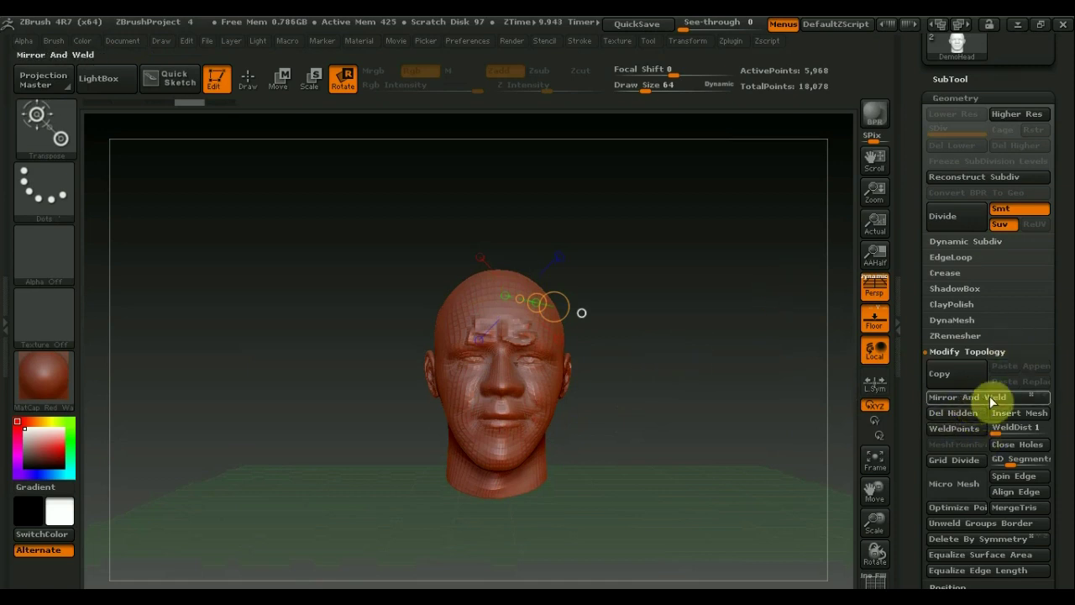
pyautogui.moveTo(581, 312); pyautogui.dragTo(436, 314)
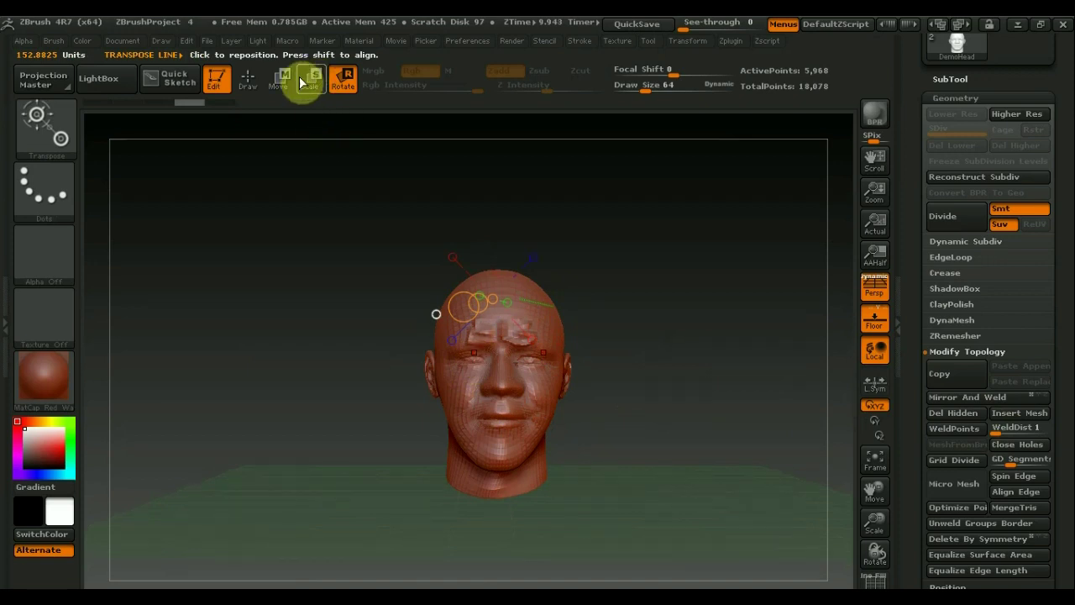
# - Shift the head toward the centre with a Move transpose, then test Mirror And Weld and undo it
pyautogui.hotkey('ctrl', 'z')
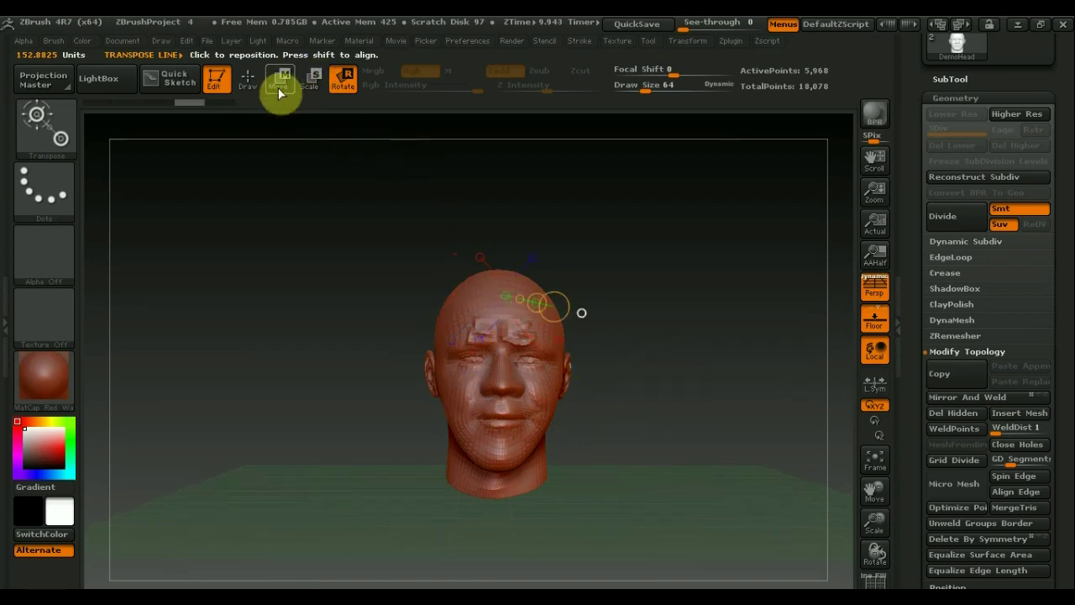
pyautogui.click(279, 90)
pyautogui.moveTo(496, 353); pyautogui.dragTo(577, 348)
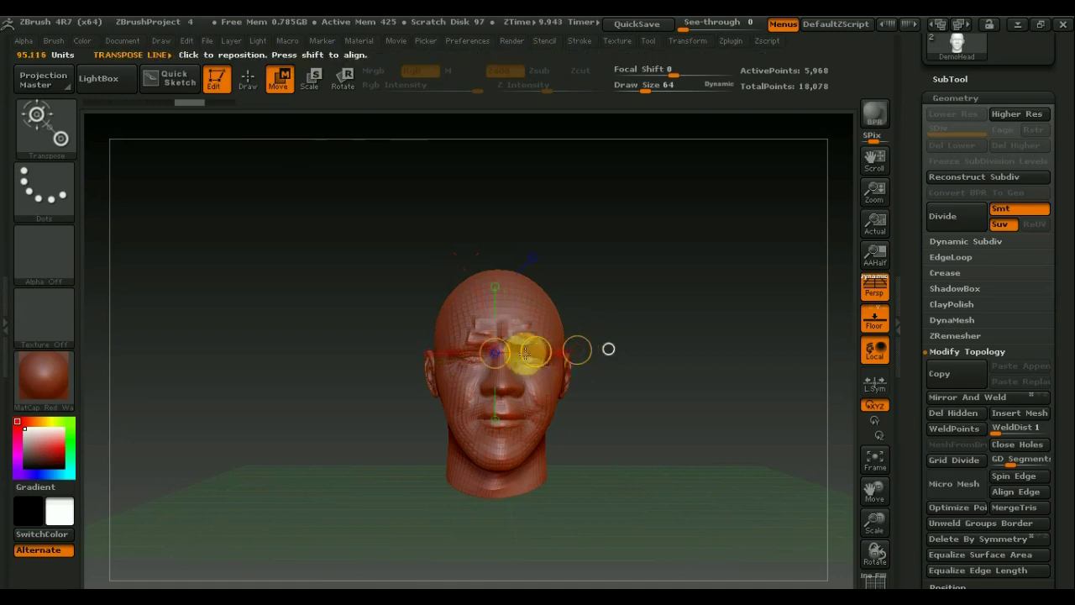
pyautogui.moveTo(540, 358); pyautogui.dragTo(547, 355)
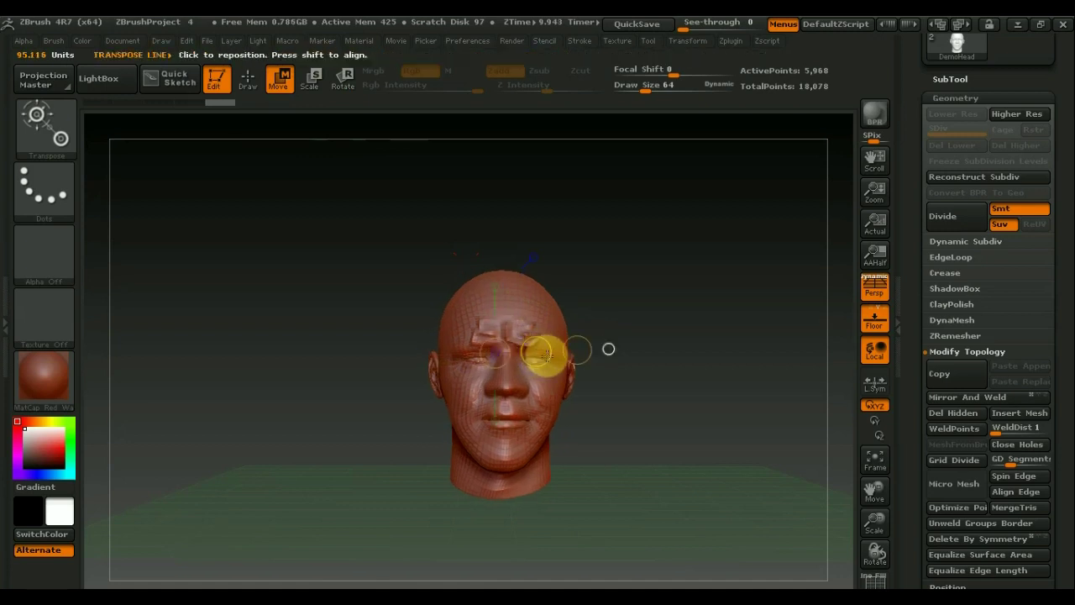
pyautogui.click(249, 79)
pyautogui.click(985, 405)
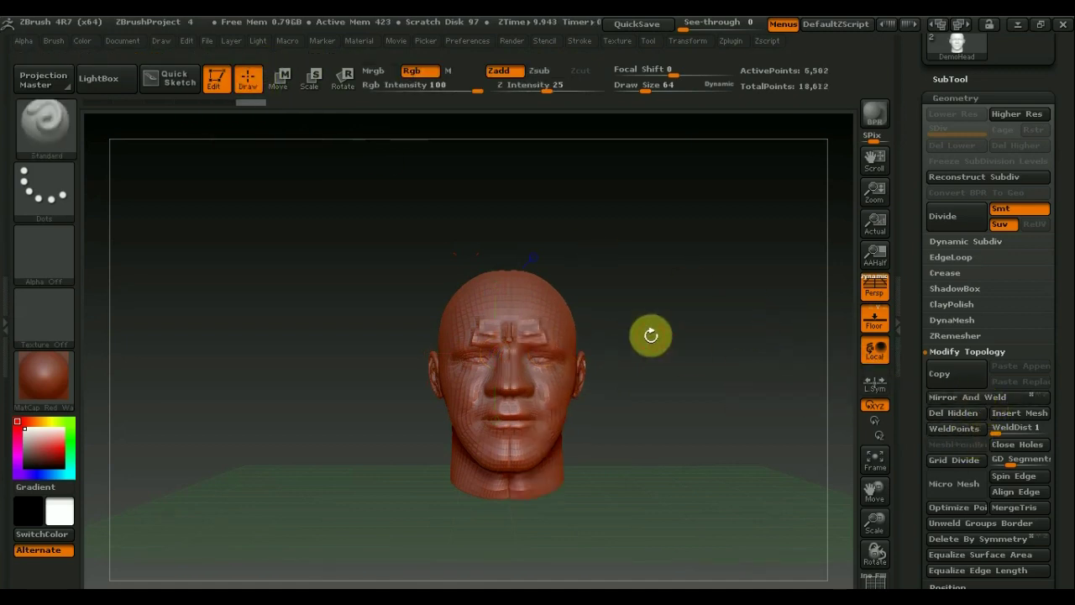
pyautogui.hotkey('ctrl', 'z')
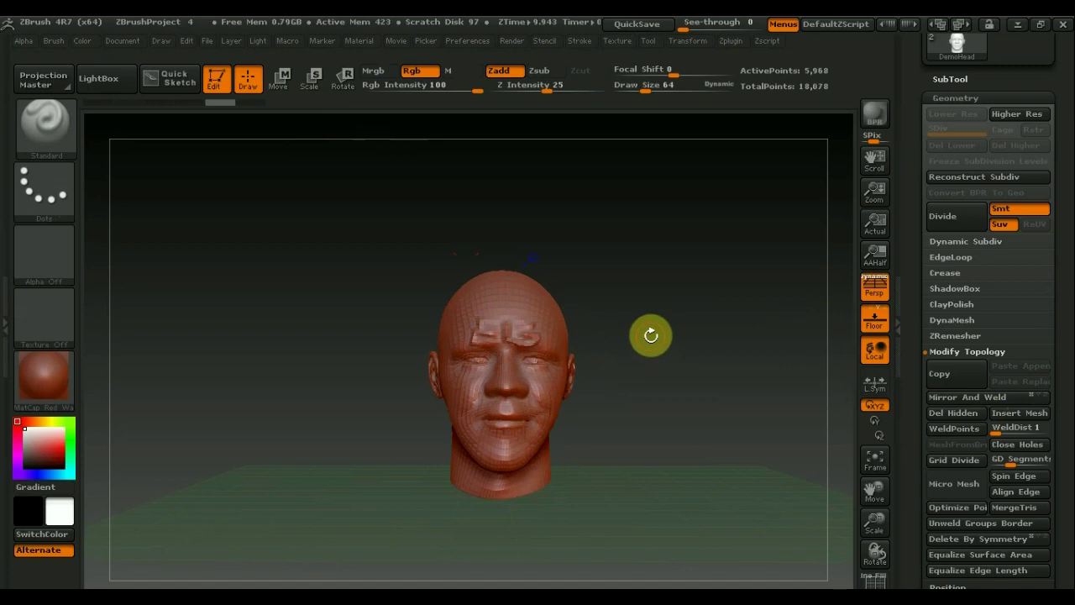
# - Nudge the head sideways twice more, trying and undoing Mirror And Weld after each shift
pyautogui.click(284, 79)
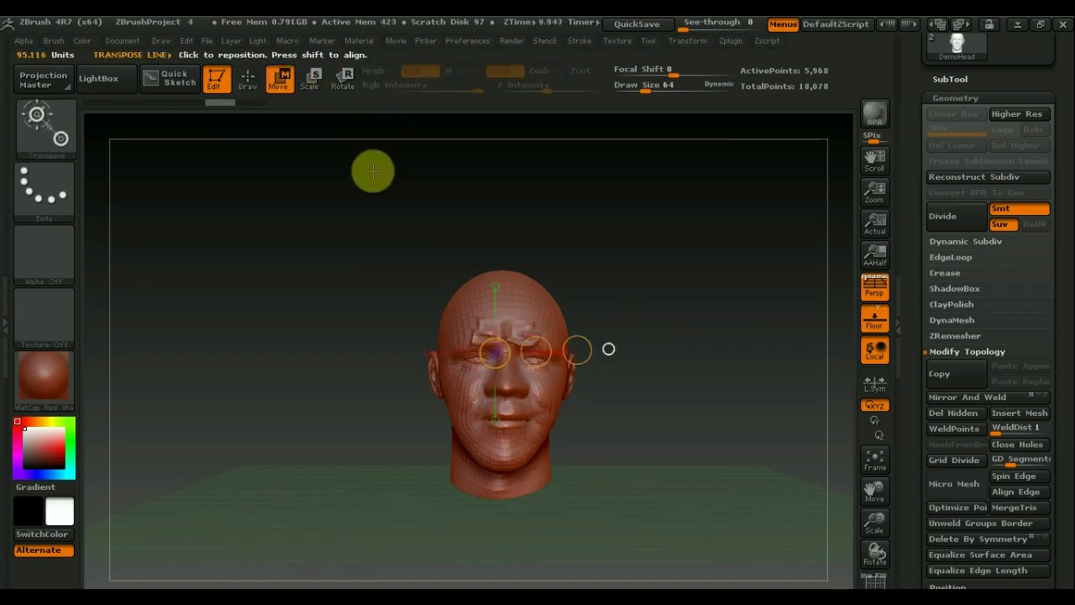
pyautogui.moveTo(609, 348); pyautogui.dragTo(622, 350)
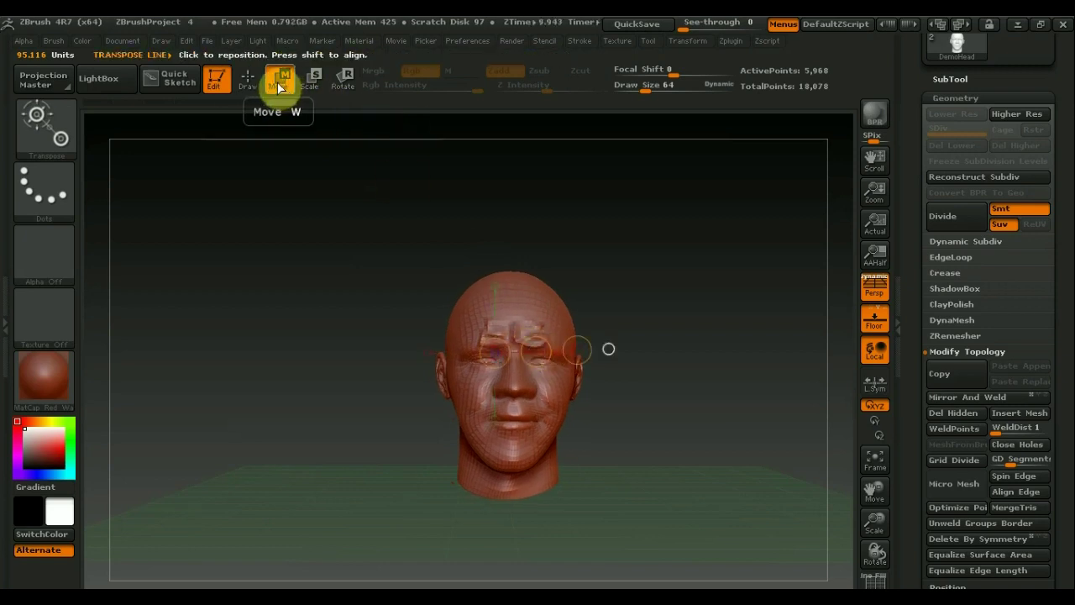
pyautogui.click(248, 80)
pyautogui.click(991, 399)
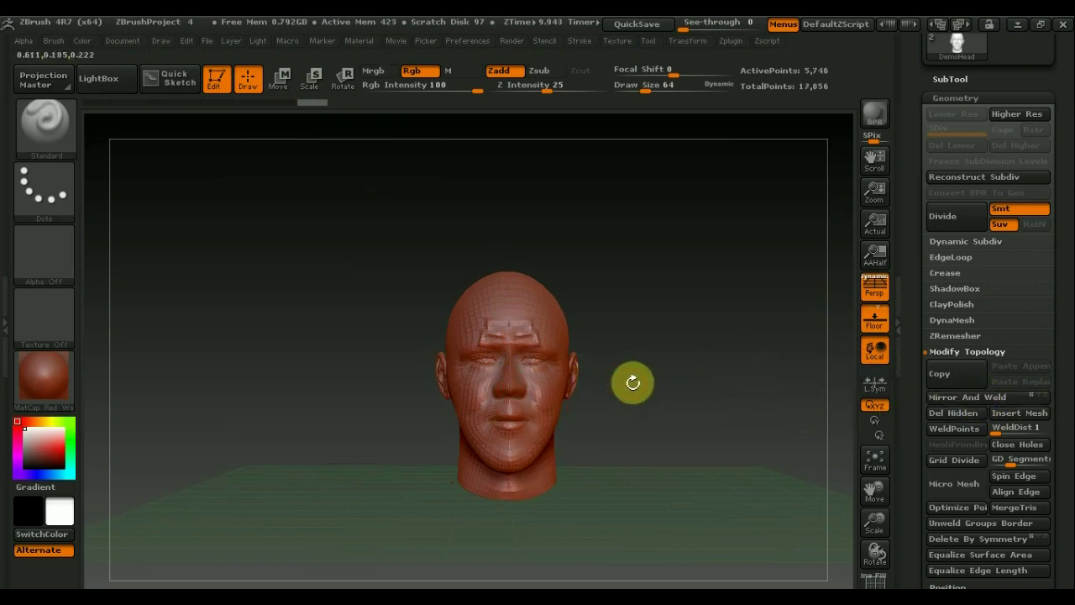
pyautogui.hotkey('ctrl', 'z')
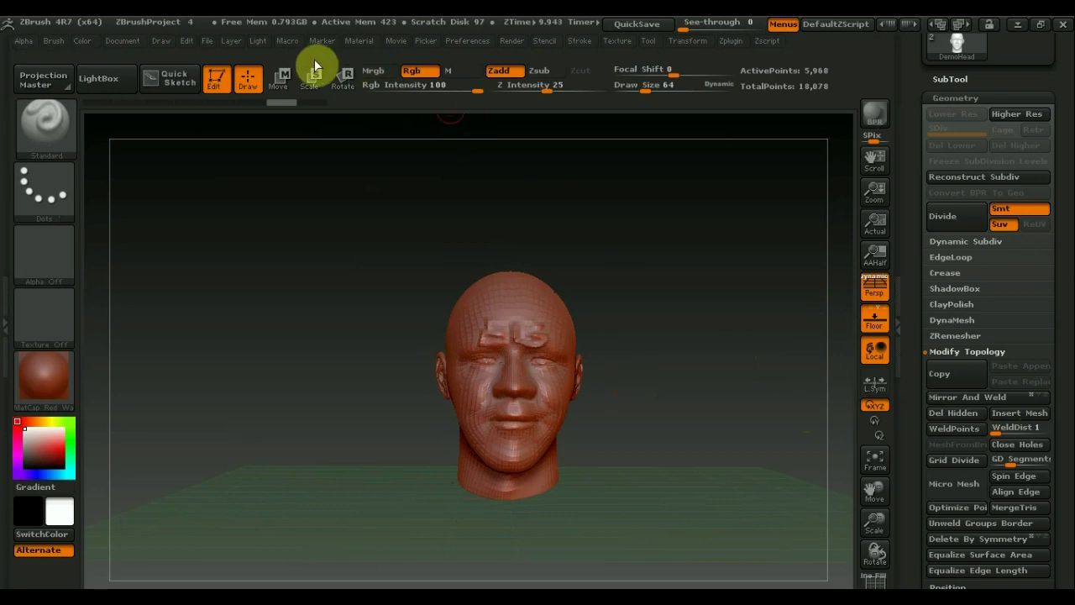
pyautogui.click(279, 77)
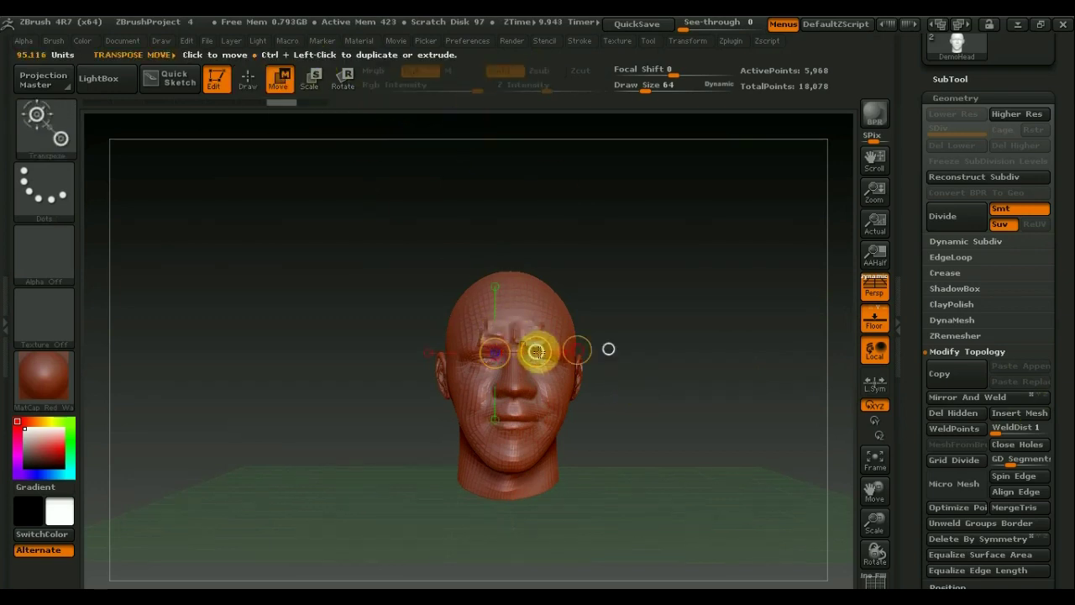
pyautogui.moveTo(536, 351); pyautogui.dragTo(528, 347)
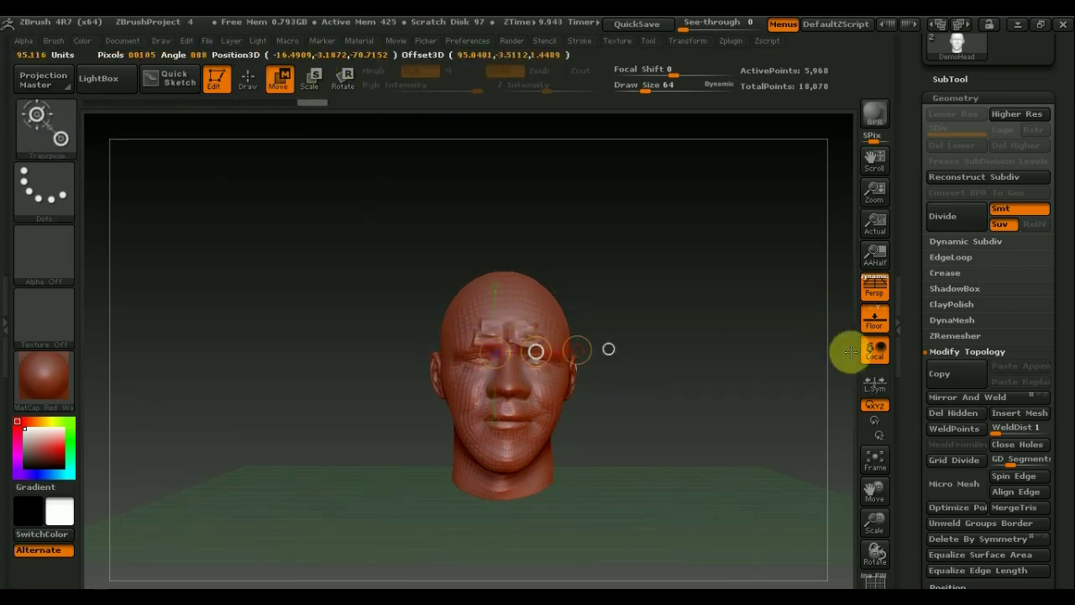
pyautogui.click(966, 399)
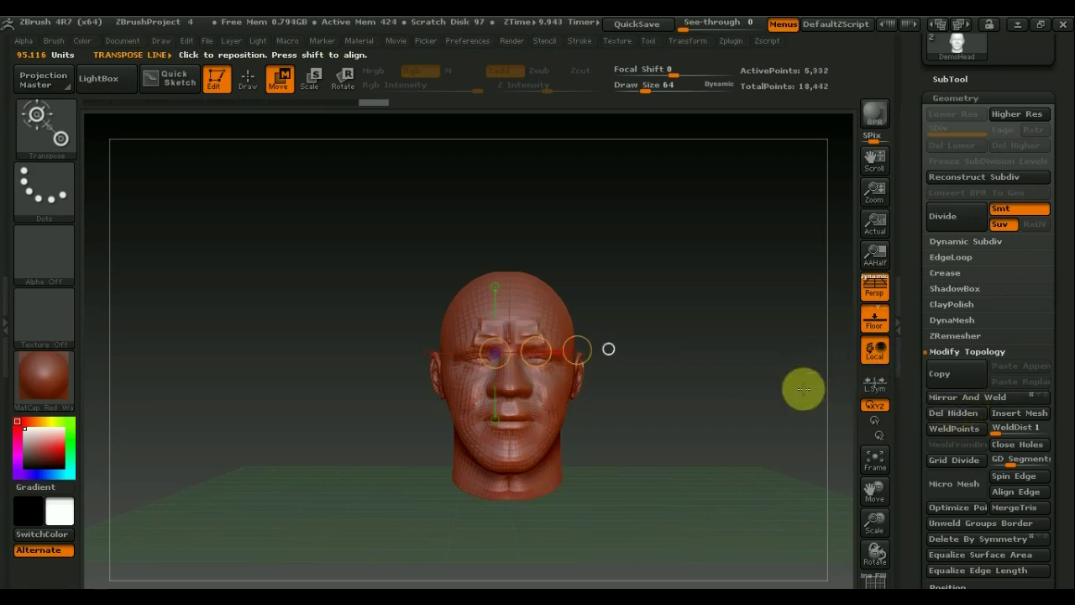
pyautogui.hotkey('ctrl', 'z')
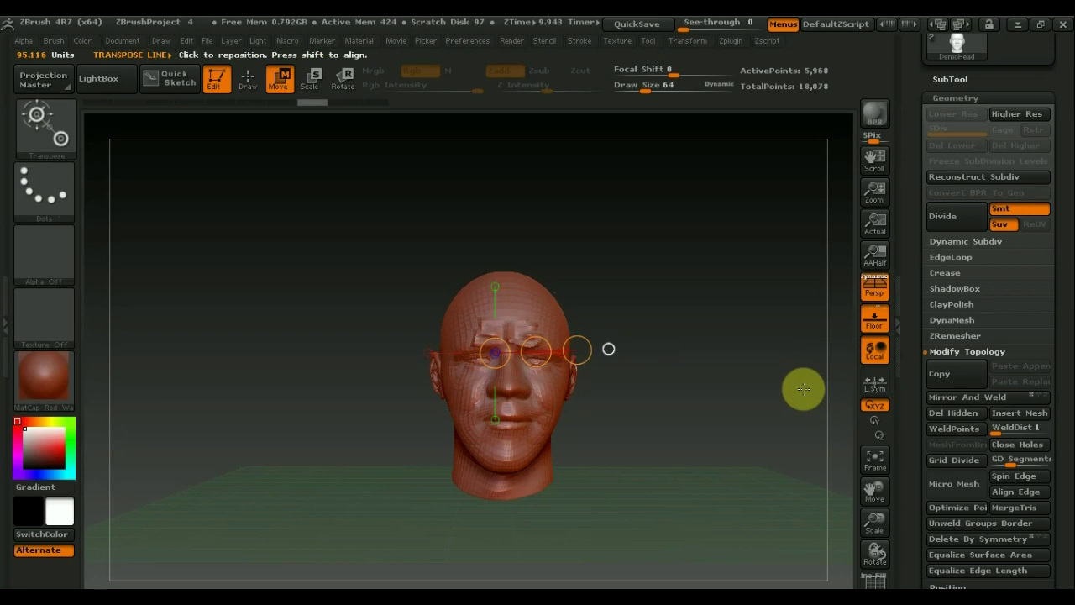
# - Apply Mirror And Weld for good so both face halves match, and return to sculpting
pyautogui.click(535, 351)
pyautogui.click(988, 395)
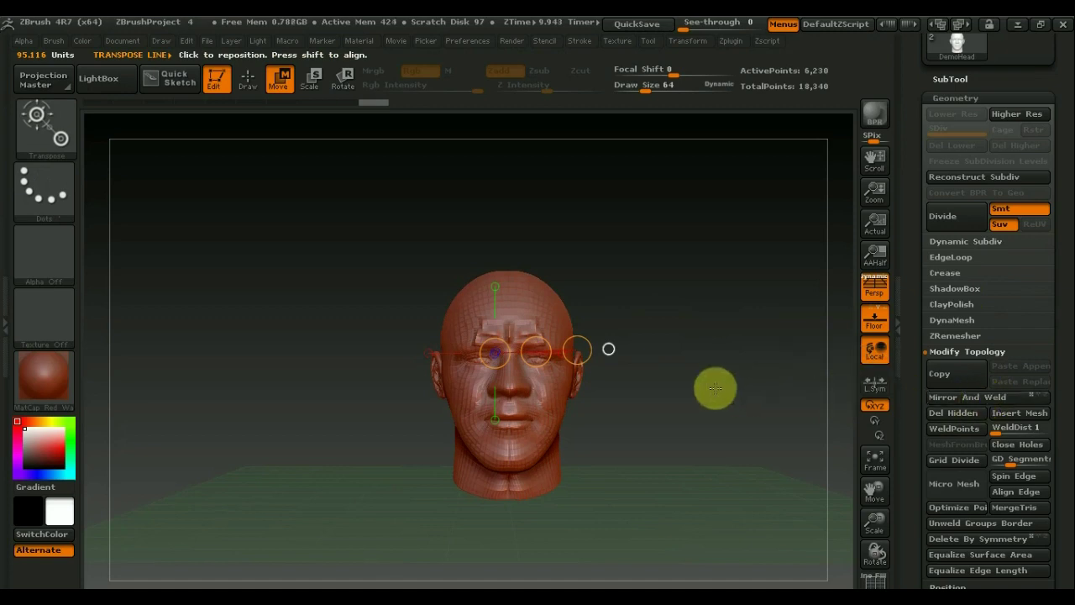
pyautogui.click(256, 81)
pyautogui.moveTo(663, 336)
pyautogui.mouseDown()
pyautogui.moveTo(677, 344)
pyautogui.moveTo(681, 387)
pyautogui.moveTo(679, 336)
pyautogui.moveTo(644, 316)
pyautogui.mouseUp()
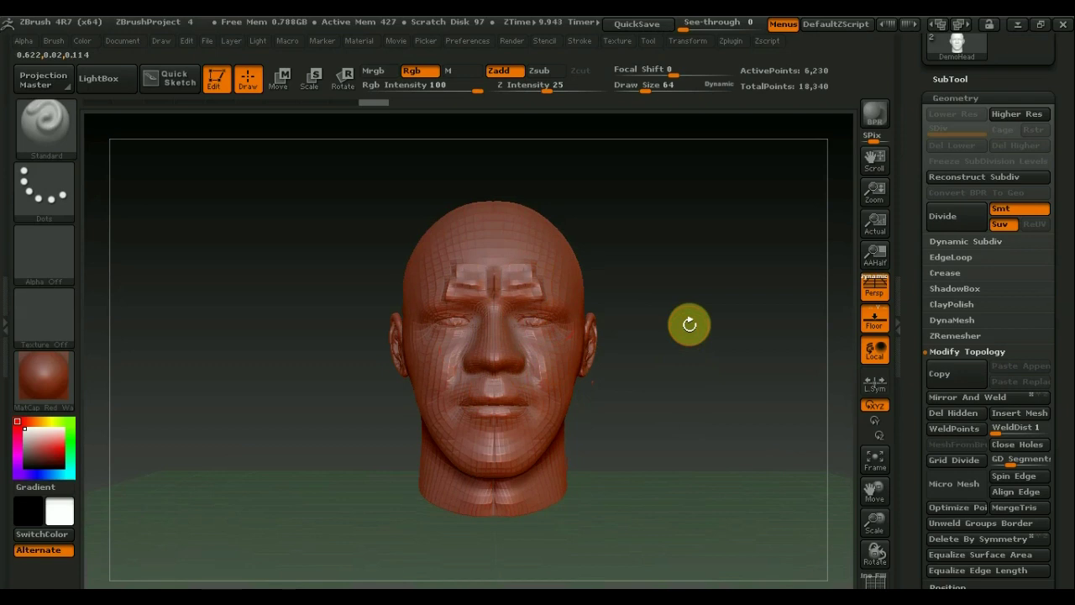
# - Subdivide twice with Ctrl+D to SDiv 3 (98,685 points) and smooth out the forehead patch
pyautogui.hotkey('ctrl', 'd')
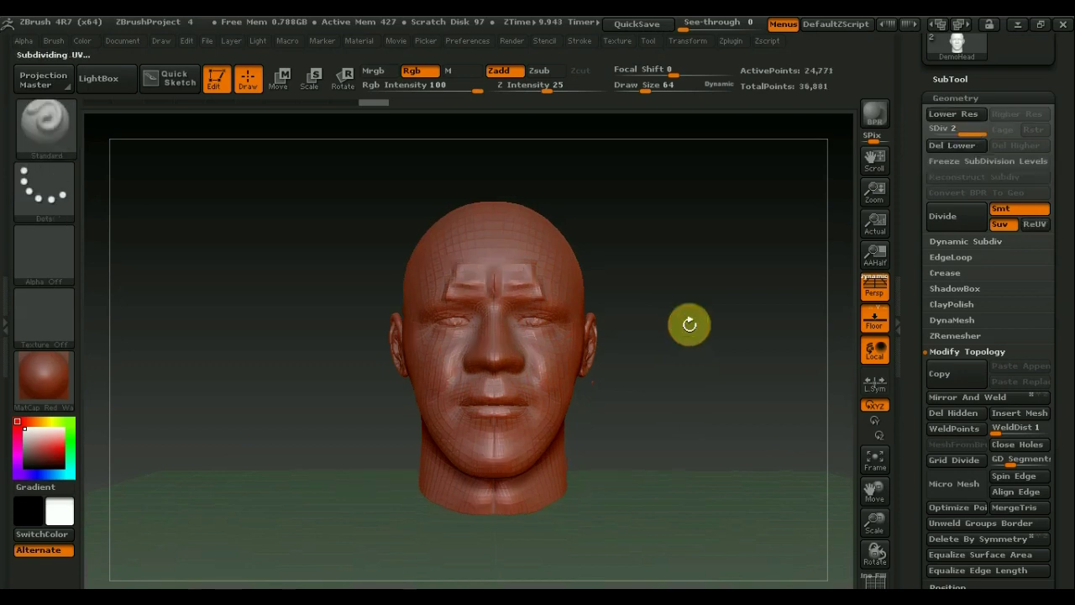
pyautogui.hotkey('ctrl', 'd')
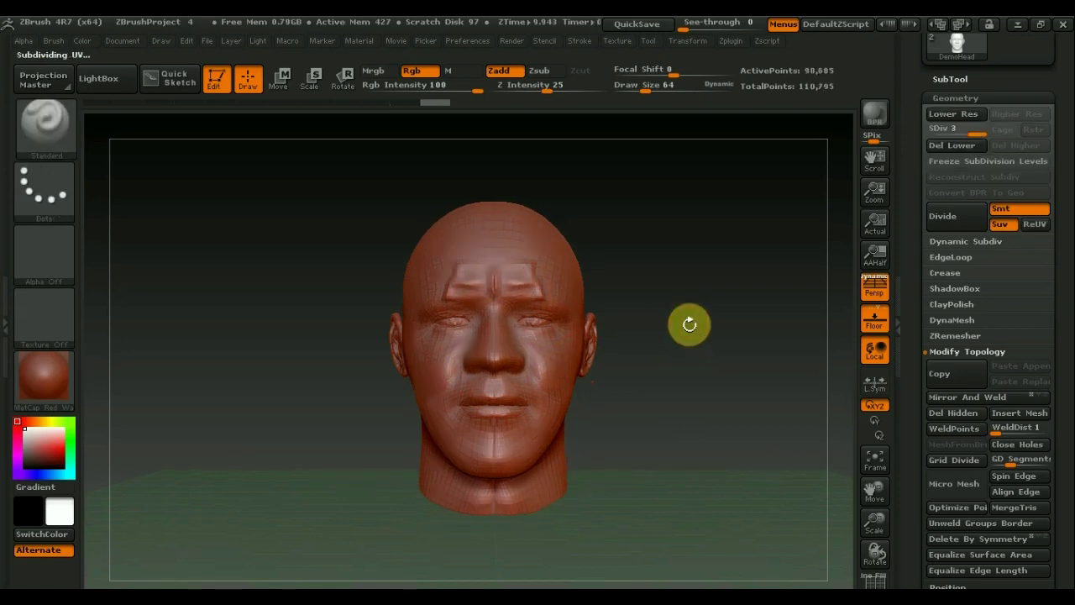
pyautogui.moveTo(499, 343)
pyautogui.keyDown('shift'); pyautogui.mouseDown()
pyautogui.moveTo(536, 267)
pyautogui.moveTo(479, 286)
pyautogui.moveTo(553, 296)
pyautogui.moveTo(425, 269)
pyautogui.moveTo(482, 286)
pyautogui.moveTo(501, 277)
pyautogui.moveTo(540, 356)
pyautogui.moveTo(492, 347)
pyautogui.moveTo(487, 504)
pyautogui.moveTo(497, 438)
pyautogui.moveTo(660, 442)
pyautogui.mouseUp(); pyautogui.keyUp('shift')
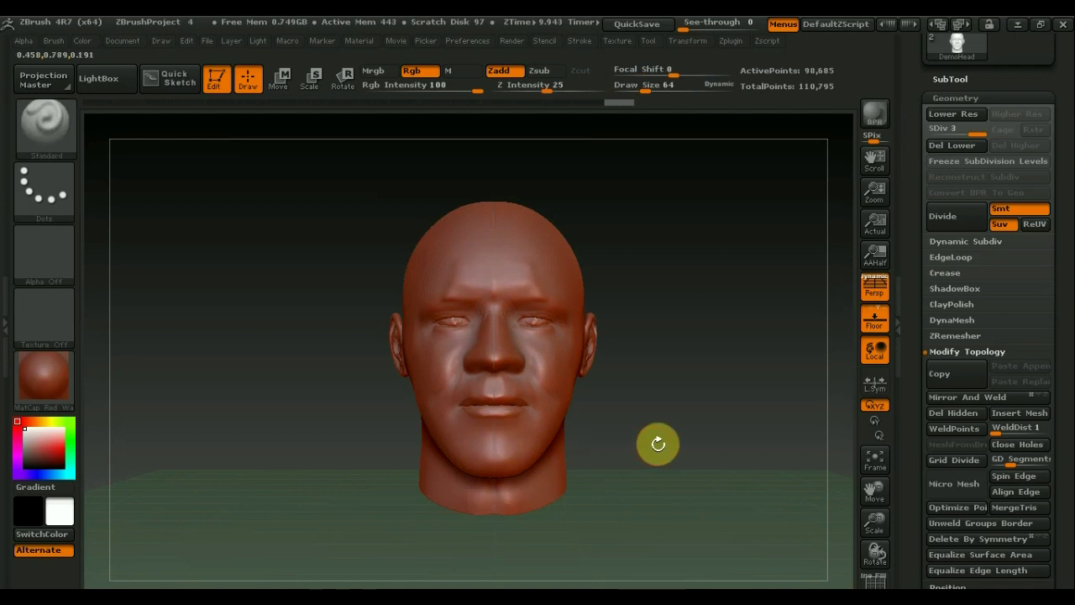
pyautogui.moveTo(726, 402)
pyautogui.mouseDown()
pyautogui.moveTo(698, 417)
pyautogui.moveTo(648, 412)
pyautogui.moveTo(658, 413)
pyautogui.mouseUp()
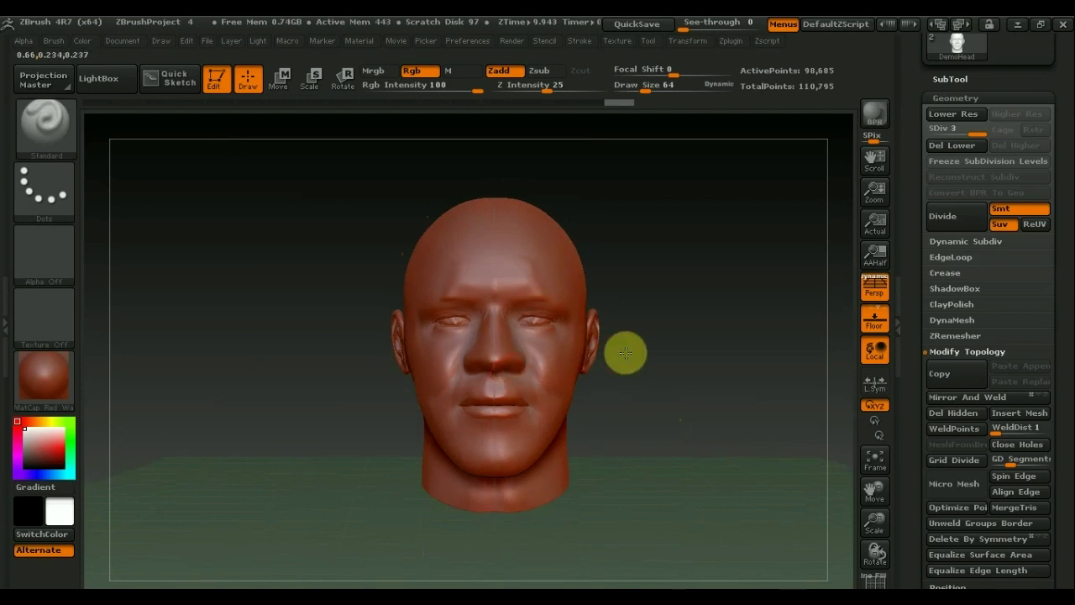
# - Inspect the head's profile and underside, then turn off the Floor grid
pyautogui.moveTo(686, 355); pyautogui.dragTo(676, 363)
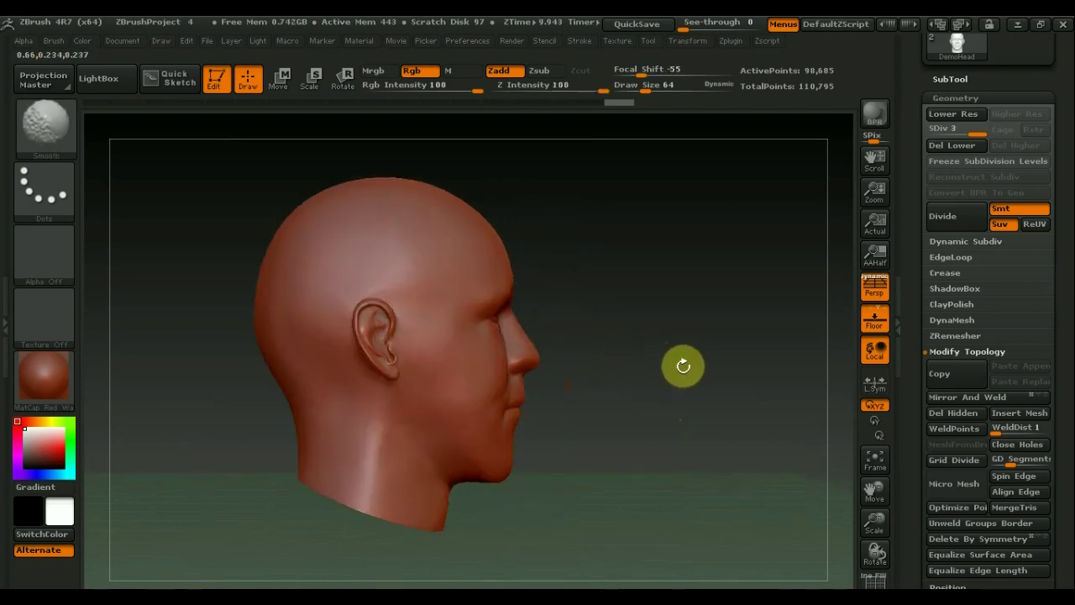
pyautogui.moveTo(591, 375)
pyautogui.mouseDown()
pyautogui.moveTo(550, 367)
pyautogui.moveTo(655, 350)
pyautogui.moveTo(680, 363)
pyautogui.mouseUp()
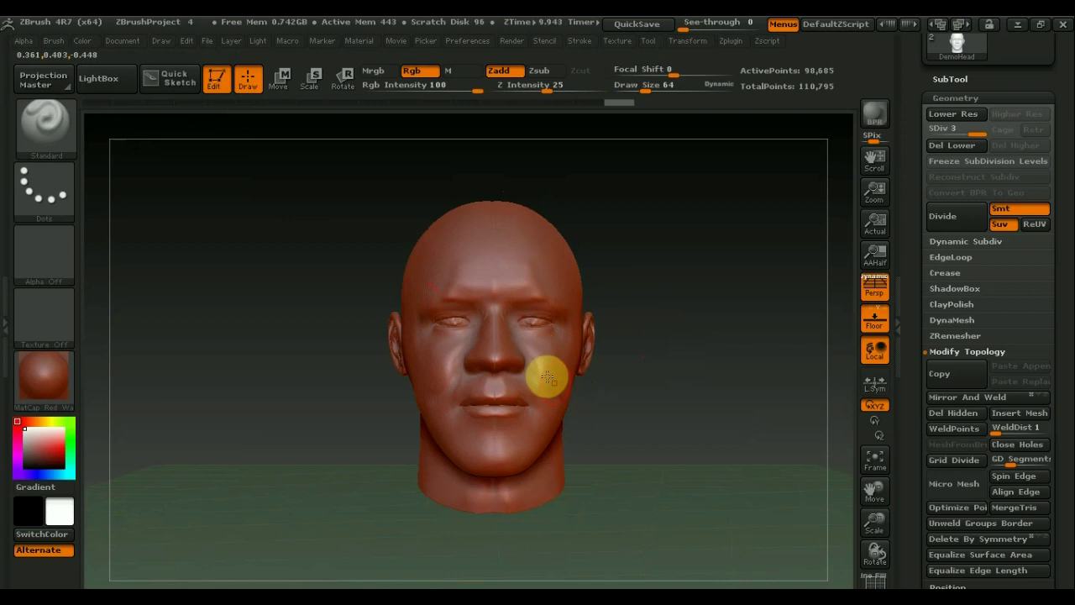
pyautogui.moveTo(636, 379); pyautogui.dragTo(640, 302)
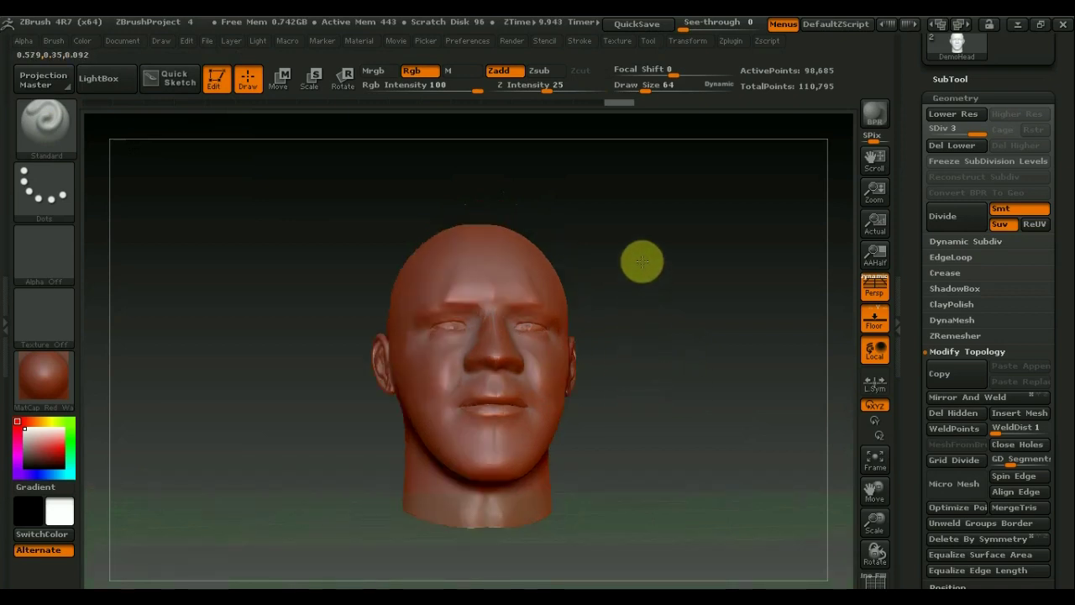
pyautogui.click(875, 320)
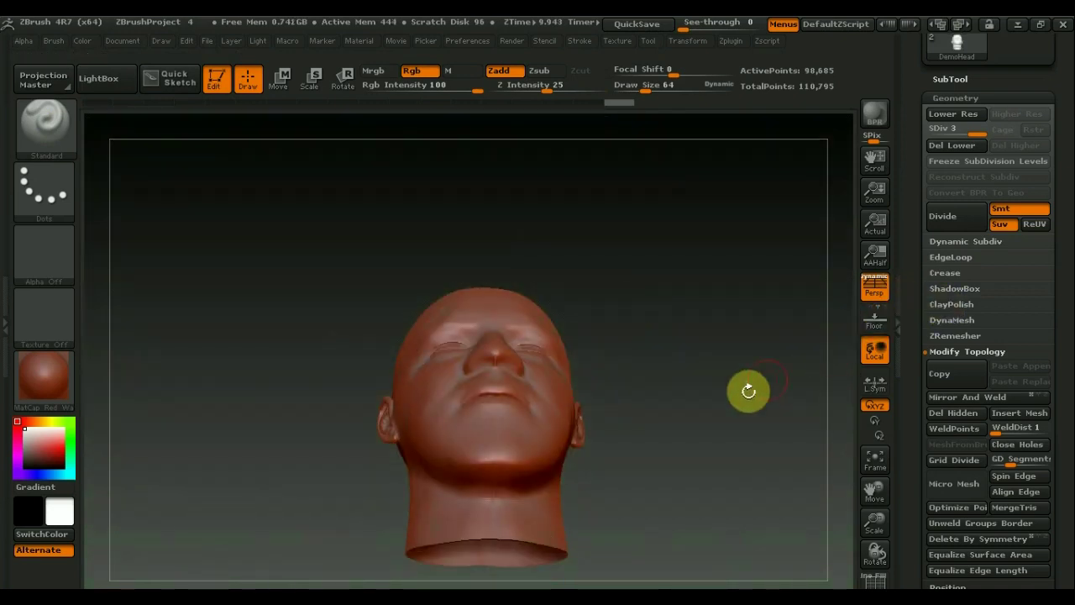
pyautogui.moveTo(655, 436)
pyautogui.mouseDown()
pyautogui.moveTo(652, 371)
pyautogui.moveTo(631, 361)
pyautogui.moveTo(633, 237)
pyautogui.moveTo(591, 430)
pyautogui.moveTo(589, 372)
pyautogui.moveTo(593, 420)
pyautogui.moveTo(600, 365)
pyautogui.moveTo(605, 434)
pyautogui.moveTo(645, 410)
pyautogui.moveTo(643, 420)
pyautogui.mouseUp()
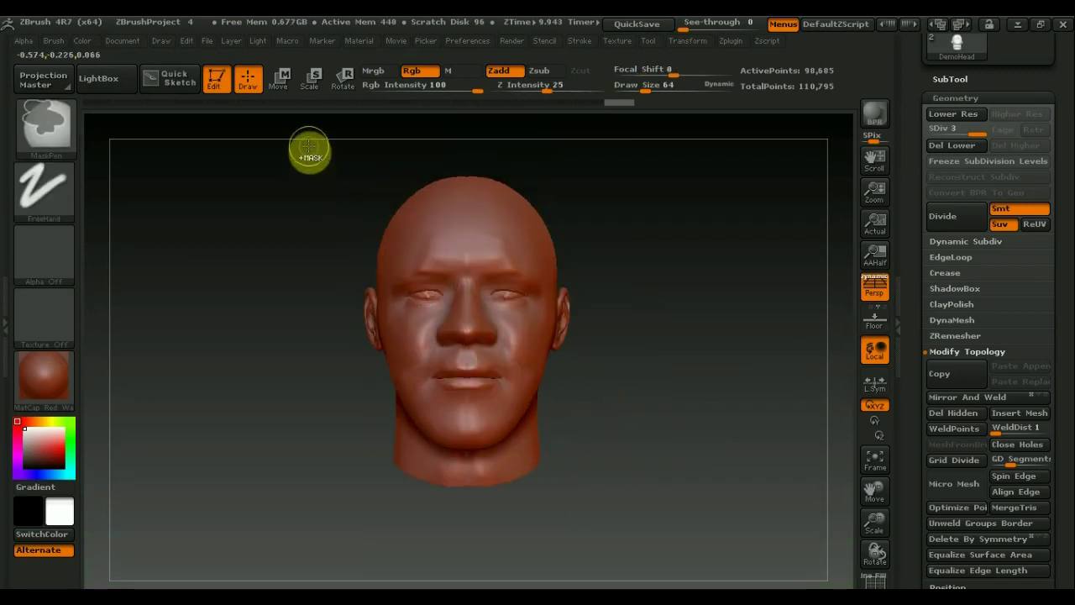
# - Ctrl-drag a MaskRect from above the crown down to just above the mouth
pyautogui.keyDown('ctrl'); pyautogui.moveTo(309, 148); pyautogui.dragTo(592, 374); pyautogui.keyUp('ctrl')
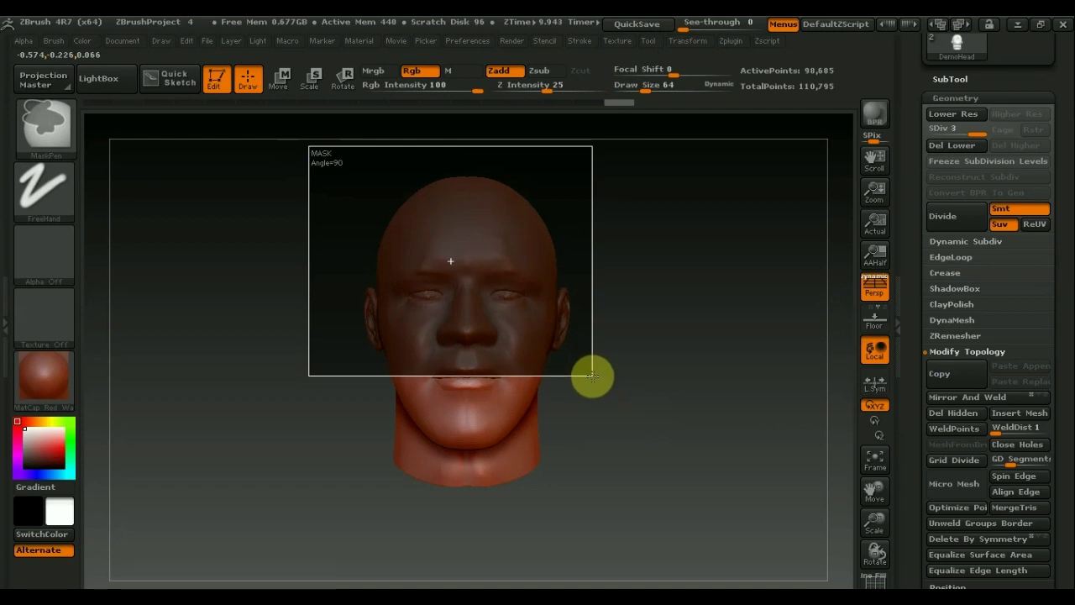
pyautogui.keyDown('ctrl'); pyautogui.moveTo(592, 374); pyautogui.dragTo(592, 374); pyautogui.keyUp('ctrl')
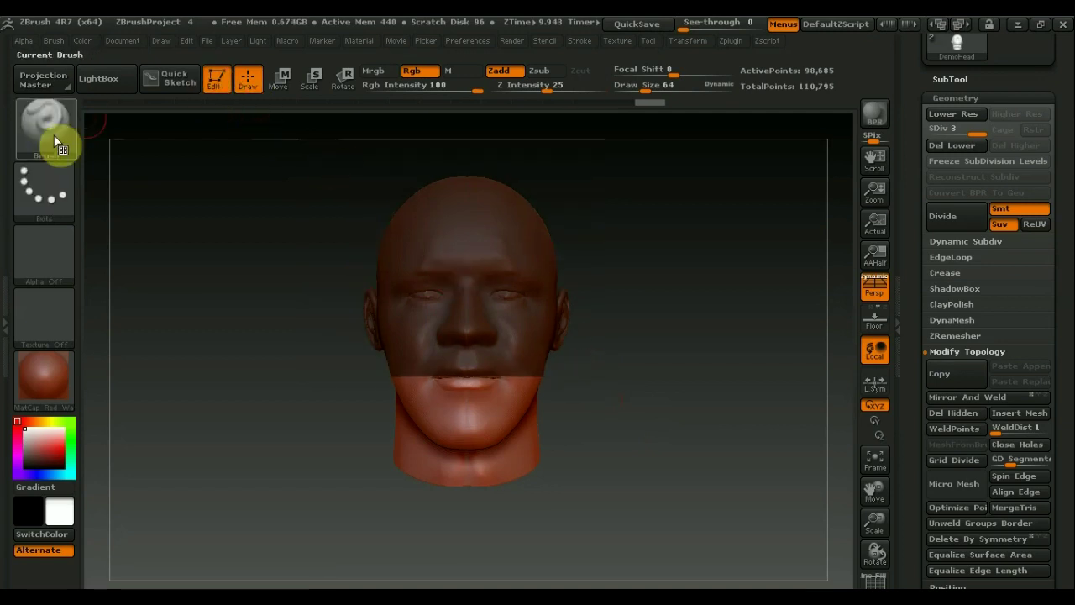
# - Select the Move brush and raise its Draw Size to 217
pyautogui.press('b')
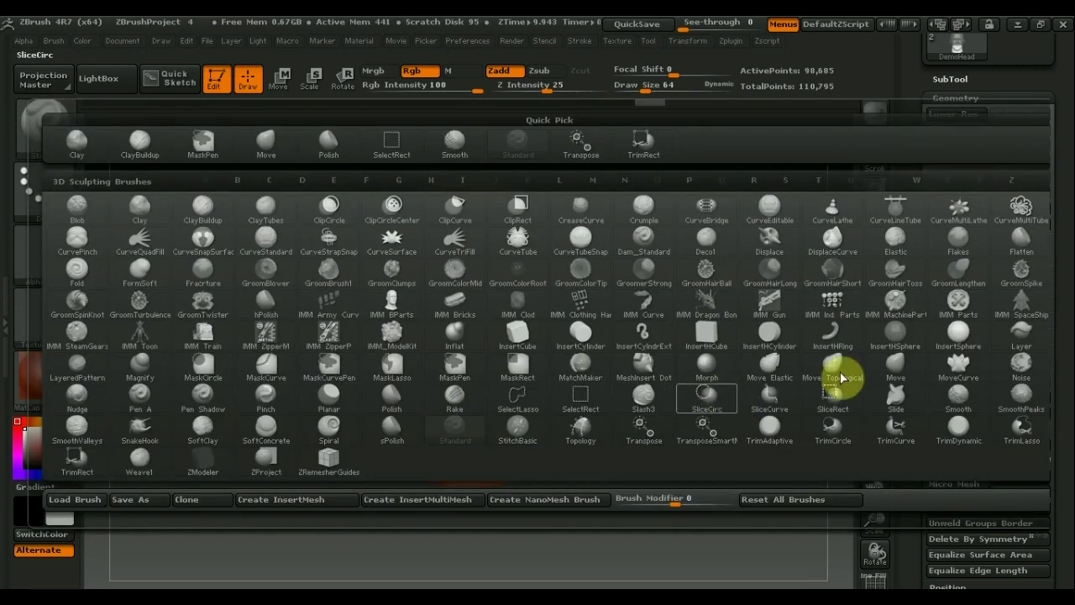
pyautogui.click(897, 364)
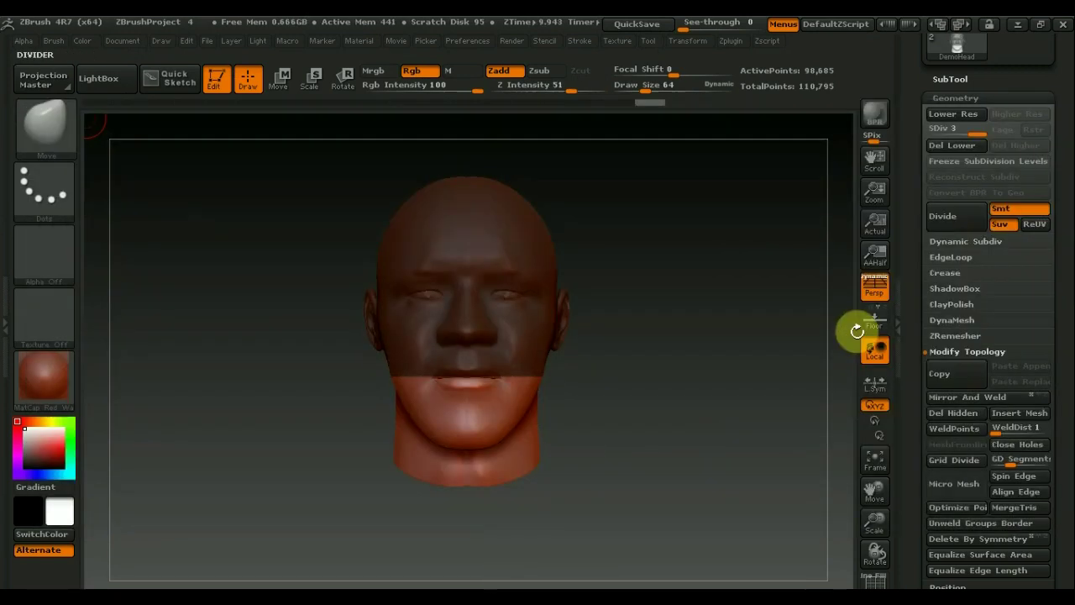
pyautogui.moveTo(644, 86); pyautogui.dragTo(664, 90)
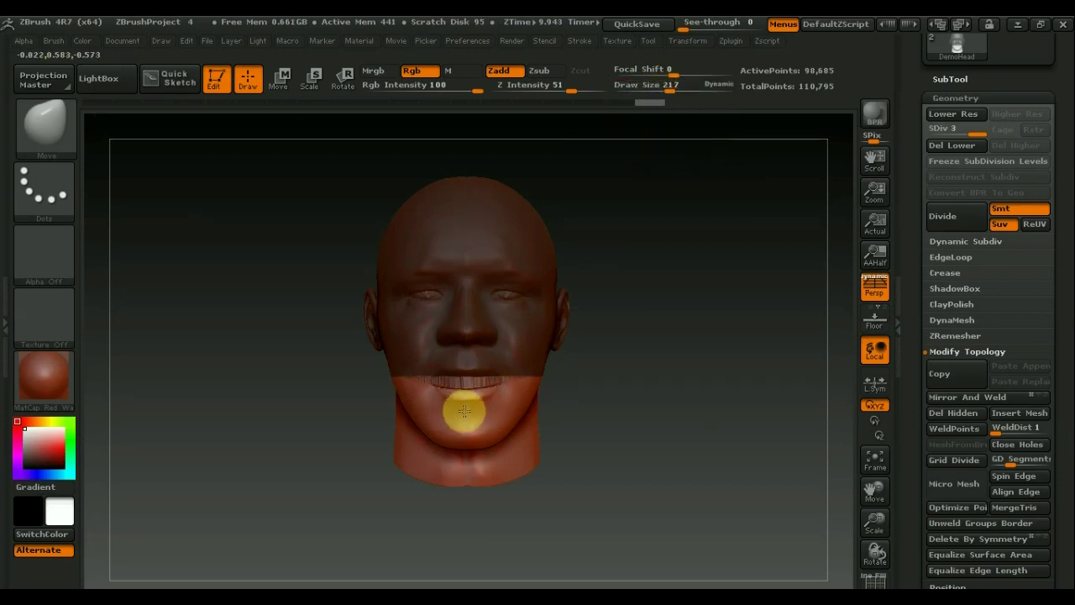
# - Turn the head to a three-quarter view and Ctrl-click to blur the mask edge
pyautogui.moveTo(610, 403); pyautogui.dragTo(566, 412)
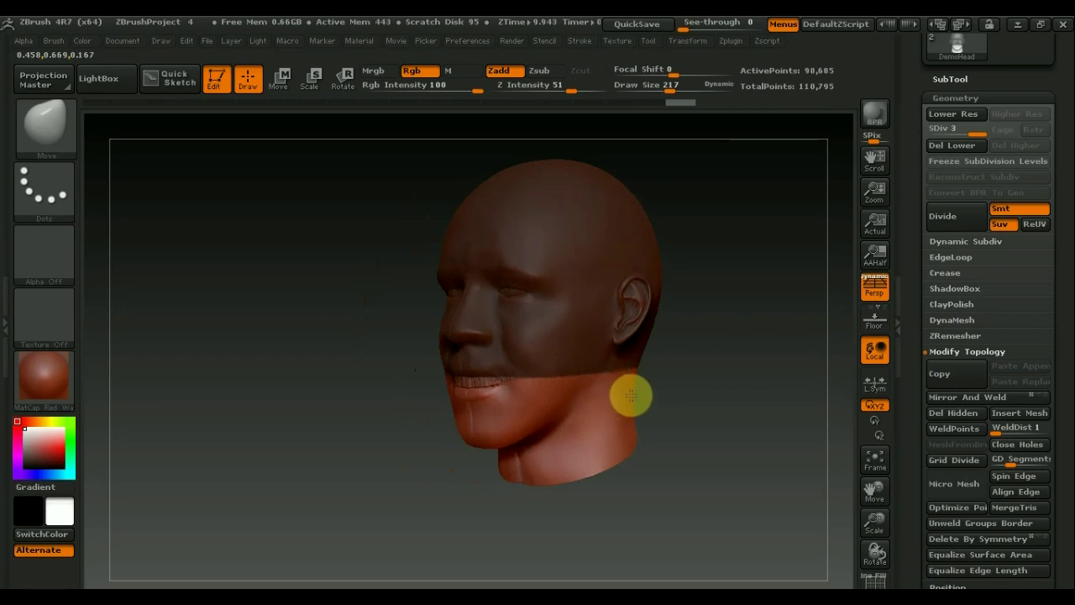
pyautogui.moveTo(630, 394); pyautogui.dragTo(634, 387)
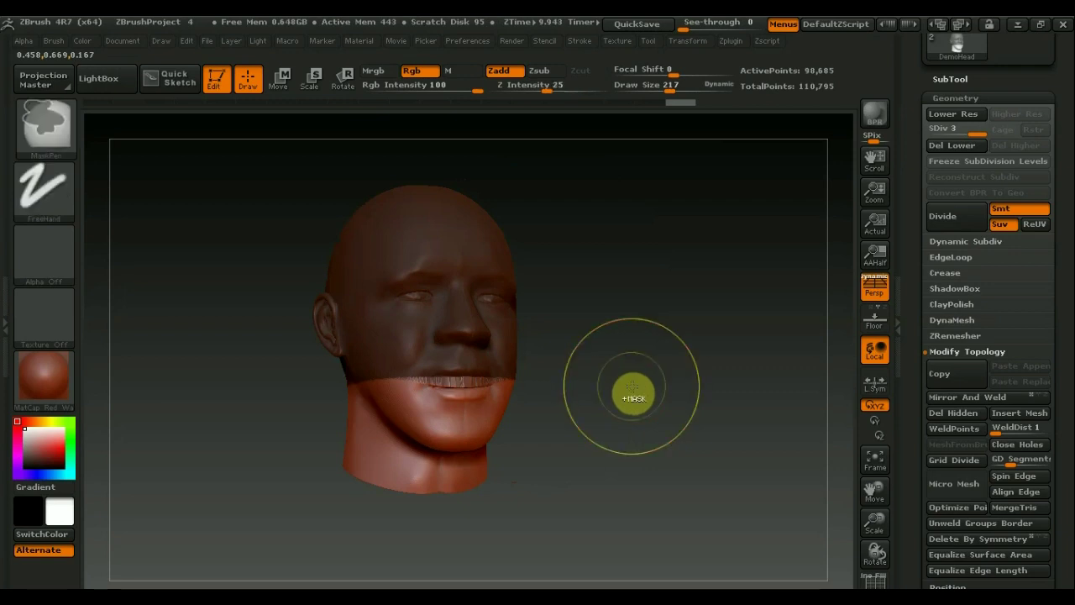
pyautogui.keyDown('ctrl'); pyautogui.click(632, 388); pyautogui.keyUp('ctrl')
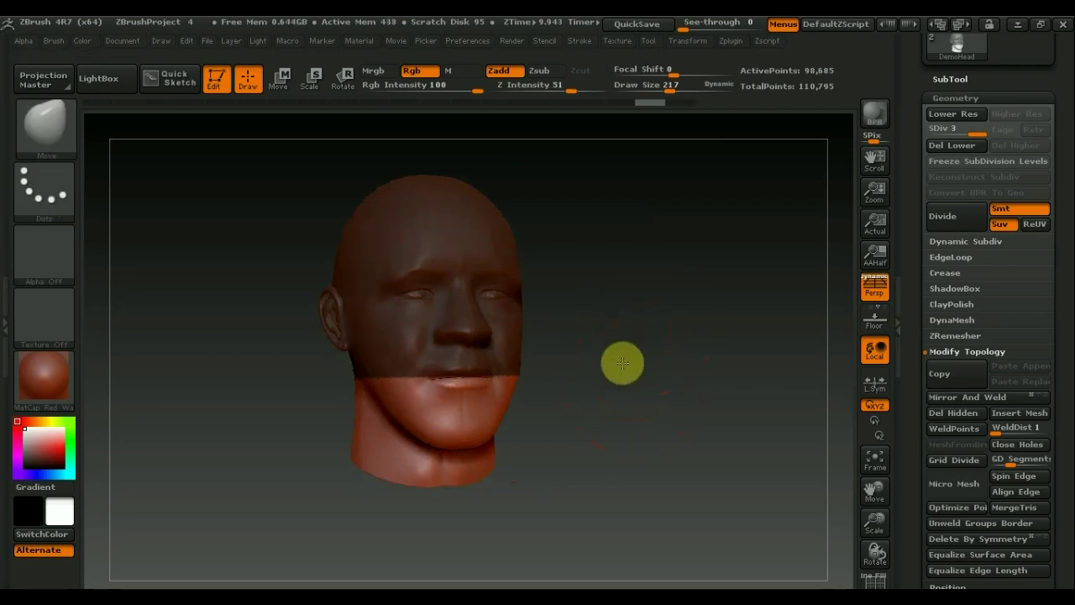
# - Turn the head through profile and front views, then Ctrl-drag on empty canvas to clear the mask
pyautogui.moveTo(622, 362); pyautogui.dragTo(411, 247)
pyautogui.moveTo(715, 384)
pyautogui.mouseDown()
pyautogui.moveTo(698, 377)
pyautogui.moveTo(566, 533)
pyautogui.mouseUp()
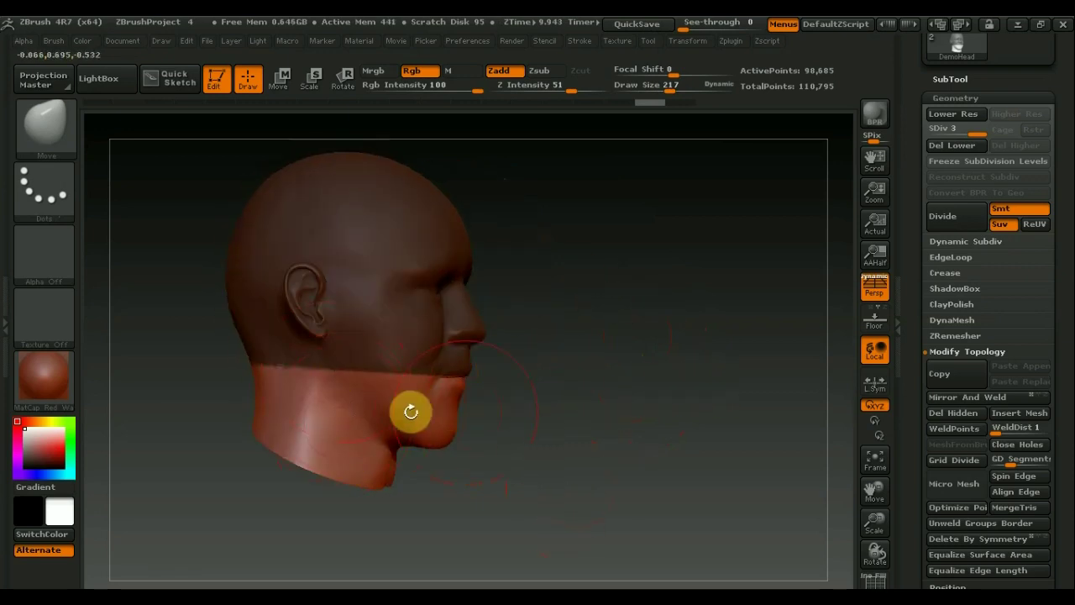
pyautogui.moveTo(561, 379)
pyautogui.mouseDown()
pyautogui.moveTo(547, 408)
pyautogui.moveTo(418, 224)
pyautogui.mouseUp()
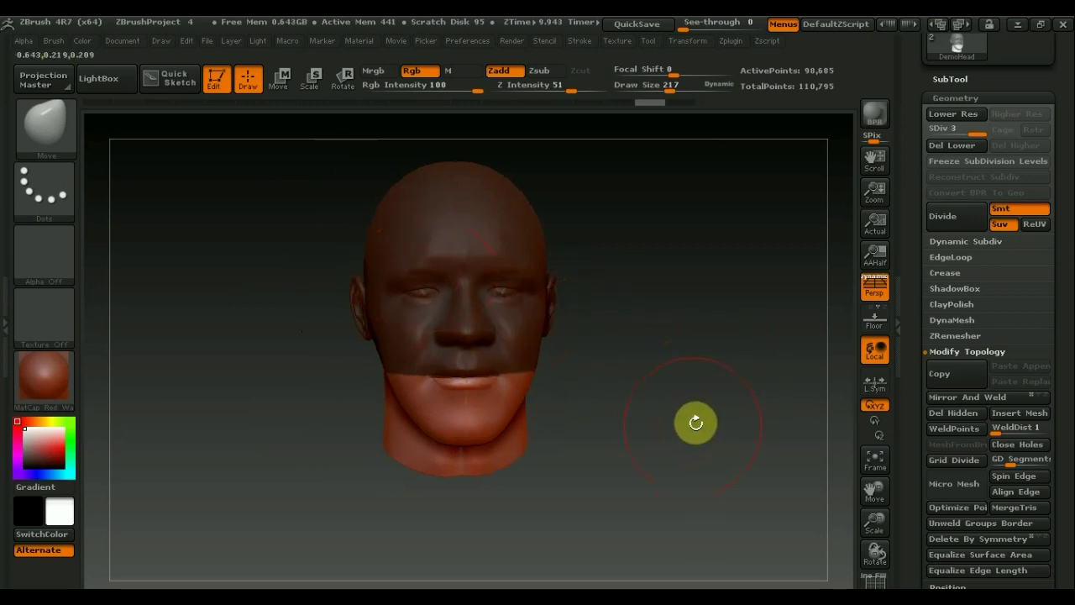
pyautogui.moveTo(697, 423); pyautogui.dragTo(696, 427)
pyautogui.keyDown('ctrl'); pyautogui.moveTo(763, 475); pyautogui.dragTo(715, 414); pyautogui.keyUp('ctrl')
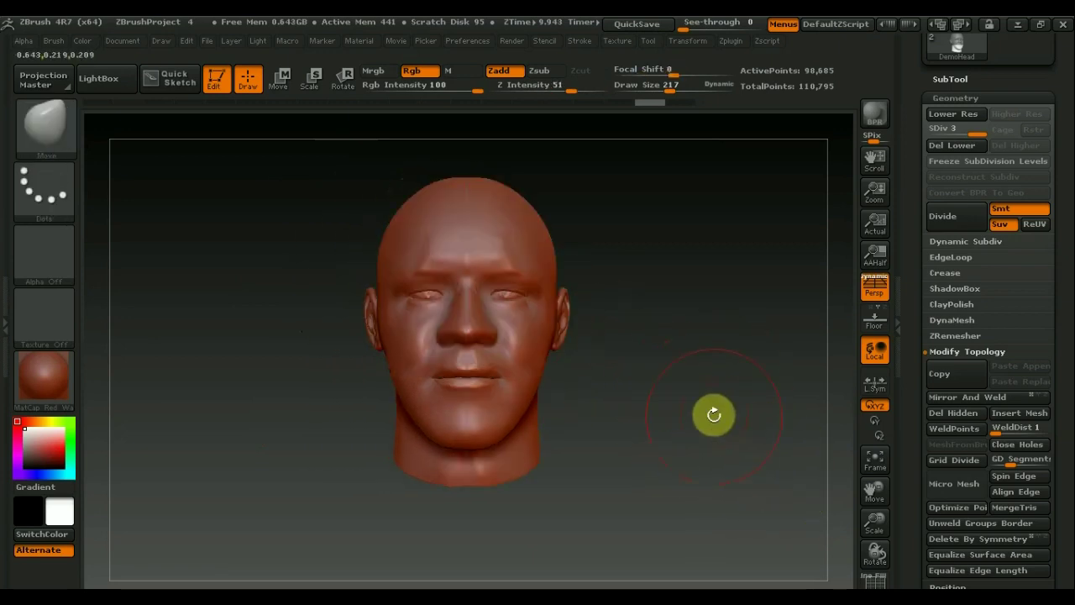
pyautogui.moveTo(653, 428)
pyautogui.mouseDown()
pyautogui.moveTo(653, 439)
pyautogui.moveTo(590, 440)
pyautogui.moveTo(690, 434)
pyautogui.moveTo(659, 463)
pyautogui.moveTo(653, 442)
pyautogui.moveTo(593, 449)
pyautogui.moveTo(605, 438)
pyautogui.moveTo(588, 440)
pyautogui.moveTo(624, 197)
pyautogui.mouseUp()
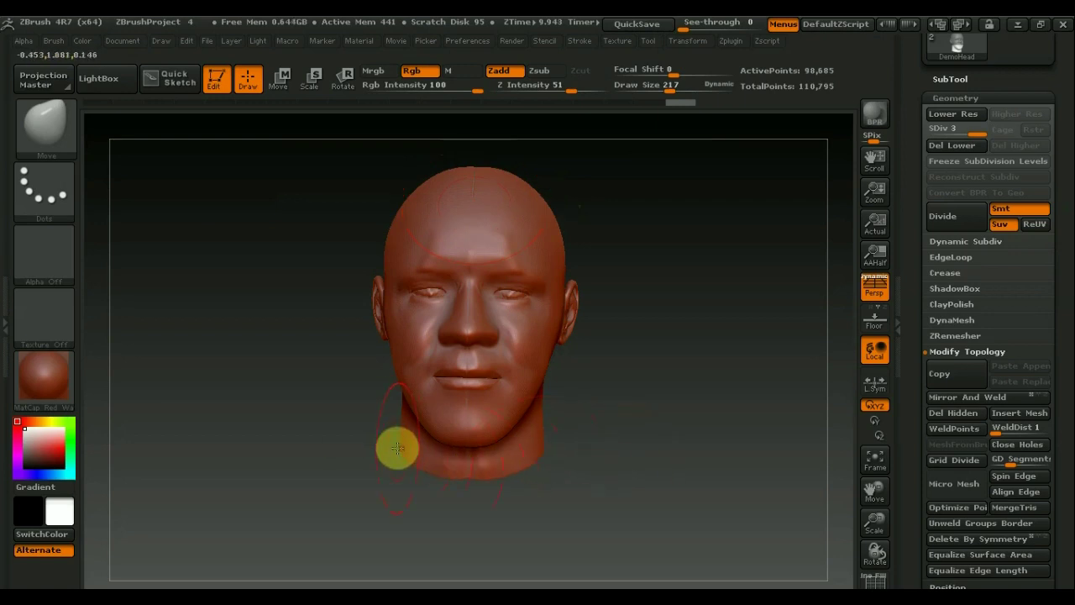
pyautogui.moveTo(653, 439)
pyautogui.keyDown('alt'); pyautogui.mouseDown()
pyautogui.moveTo(646, 321)
pyautogui.moveTo(628, 362)
pyautogui.moveTo(631, 348)
pyautogui.mouseUp(); pyautogui.keyUp('alt')
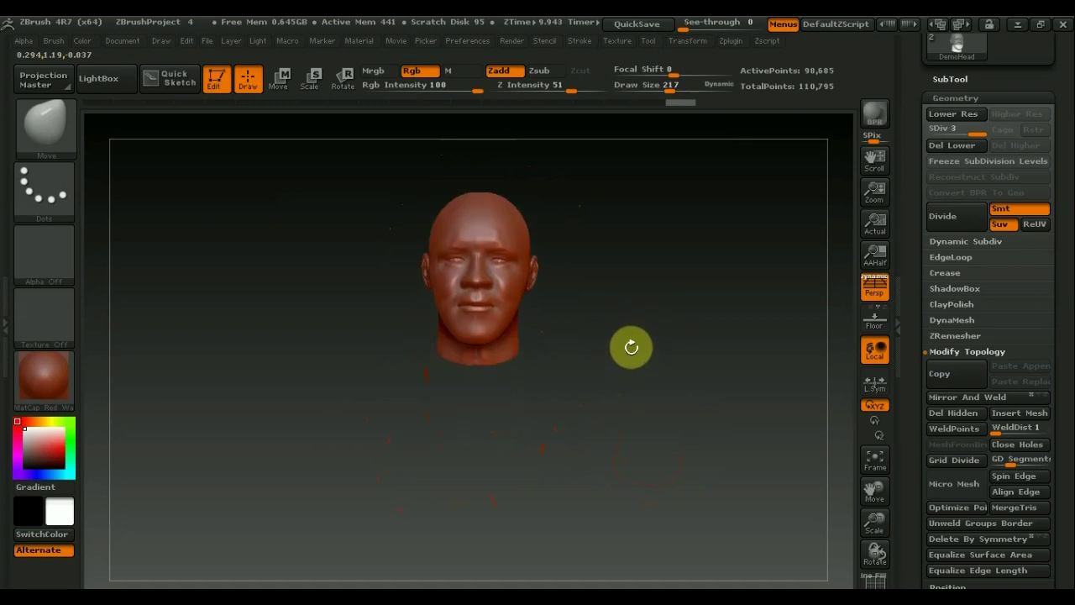
pyautogui.moveTo(429, 389)
pyautogui.mouseDown()
pyautogui.moveTo(478, 409)
pyautogui.moveTo(588, 372)
pyautogui.mouseUp()
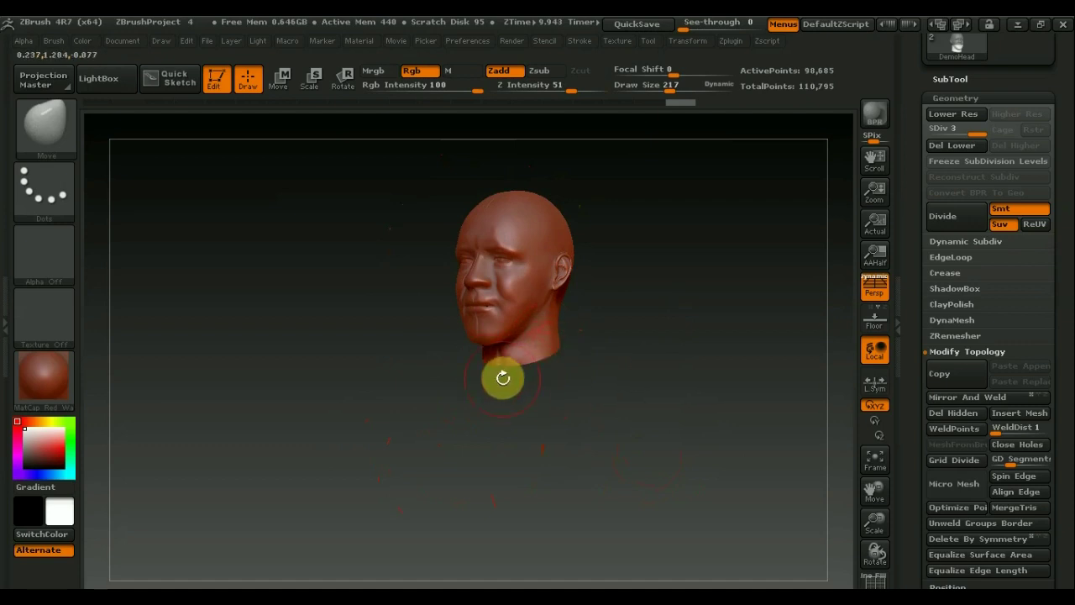
pyautogui.moveTo(519, 382)
pyautogui.mouseDown()
pyautogui.moveTo(614, 368)
pyautogui.moveTo(529, 412)
pyautogui.moveTo(571, 403)
pyautogui.mouseUp()
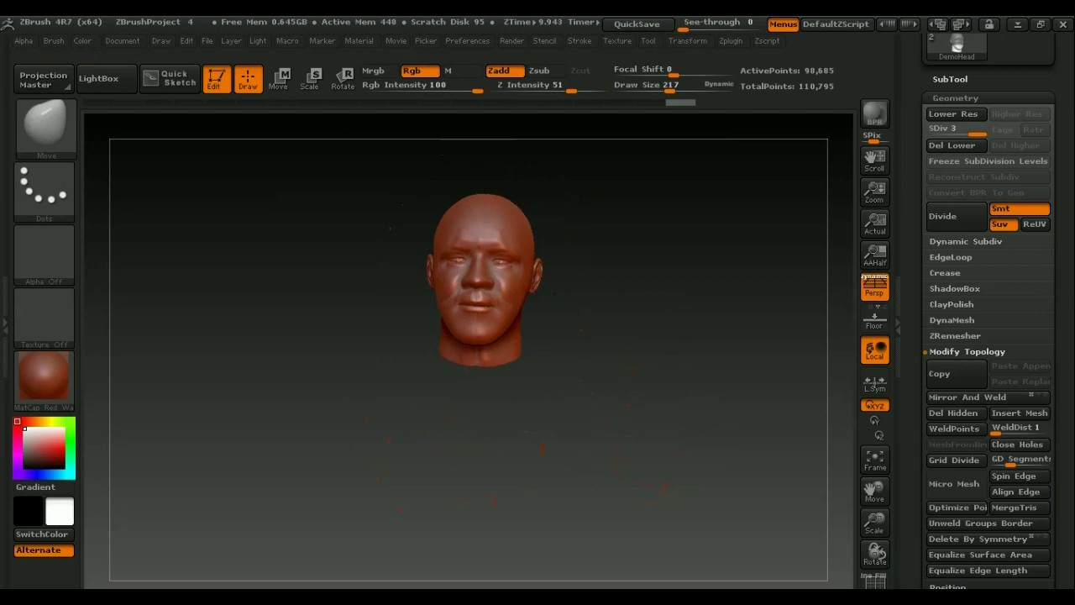
# - Turn on the PolyF wireframe and inspect the mesh from front, chin and three-quarter angles
pyautogui.click(875, 581)
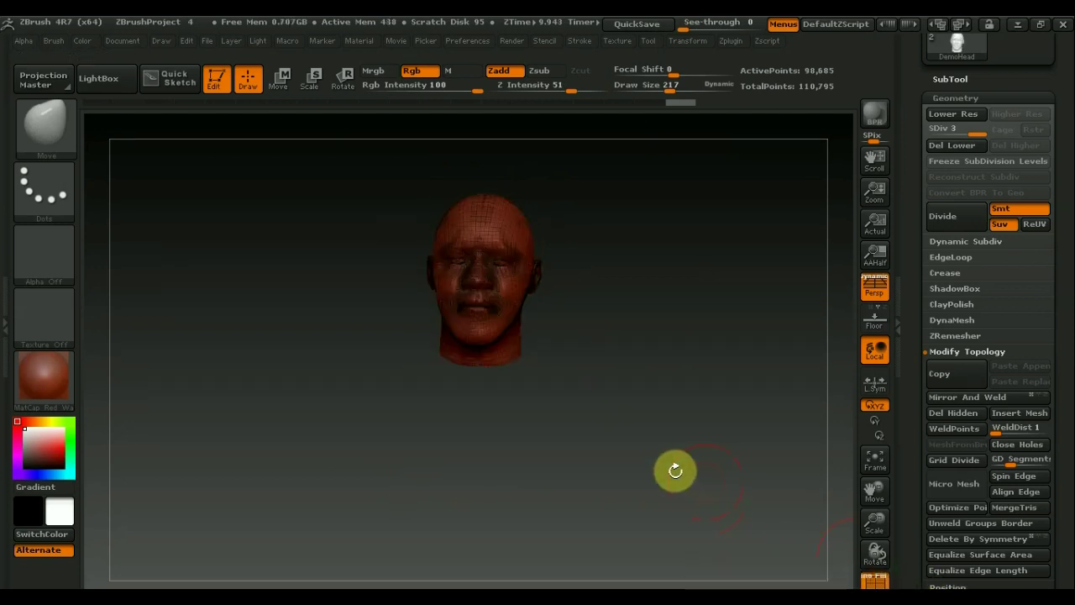
pyautogui.moveTo(657, 451)
pyautogui.mouseDown()
pyautogui.moveTo(672, 557)
pyautogui.moveTo(655, 473)
pyautogui.moveTo(655, 509)
pyautogui.moveTo(687, 445)
pyautogui.moveTo(623, 446)
pyautogui.moveTo(665, 499)
pyautogui.moveTo(682, 451)
pyautogui.moveTo(723, 431)
pyautogui.moveTo(715, 445)
pyautogui.moveTo(747, 456)
pyautogui.moveTo(661, 443)
pyautogui.moveTo(700, 448)
pyautogui.mouseUp()
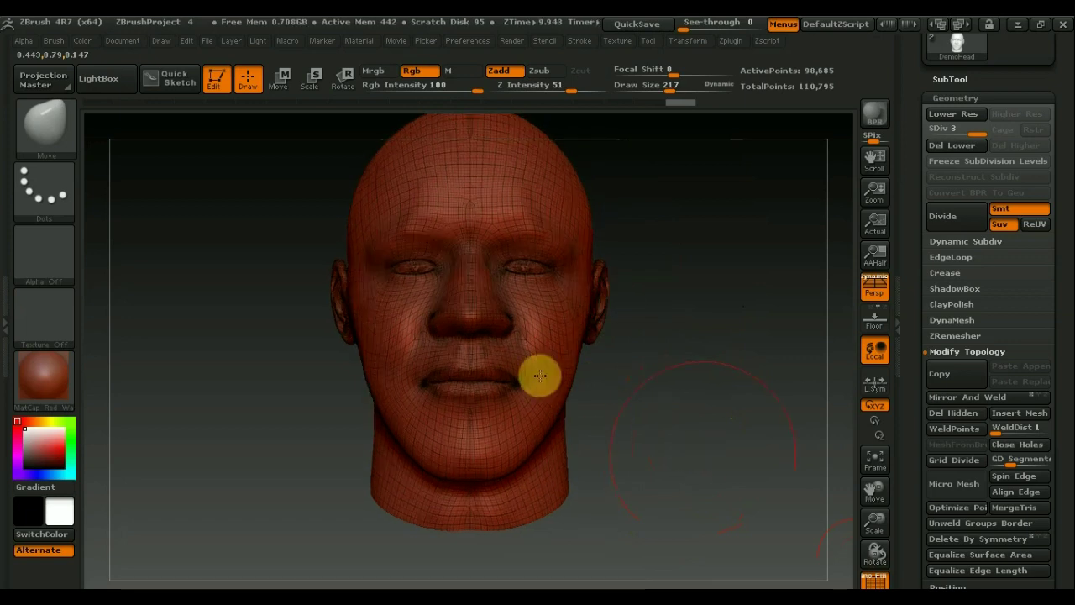
pyautogui.moveTo(698, 377); pyautogui.dragTo(660, 378)
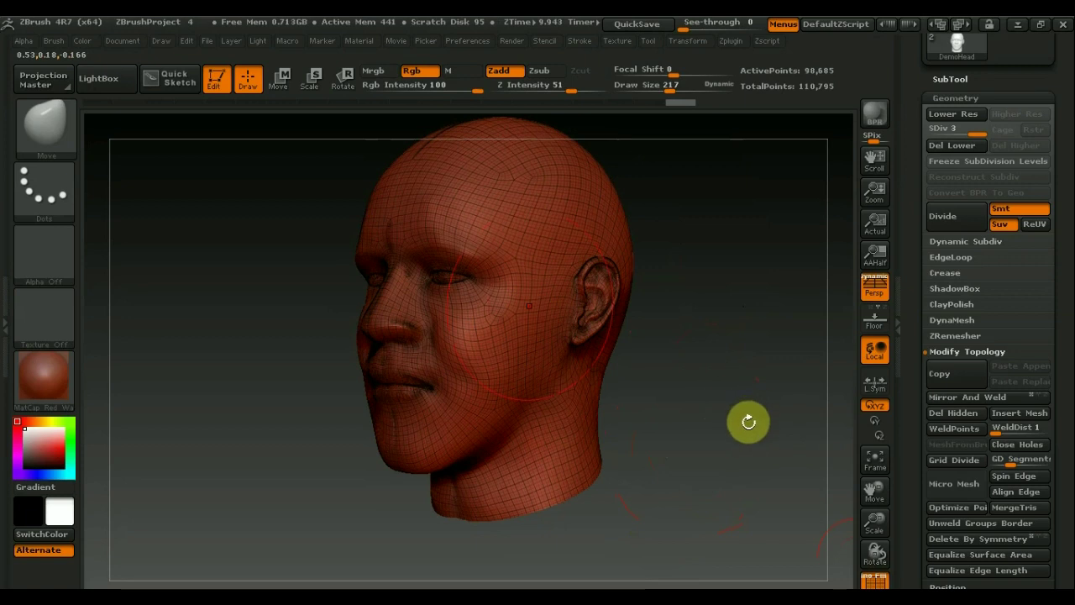
pyautogui.keyDown('alt'); pyautogui.moveTo(733, 398); pyautogui.dragTo(748, 496); pyautogui.keyUp('alt')
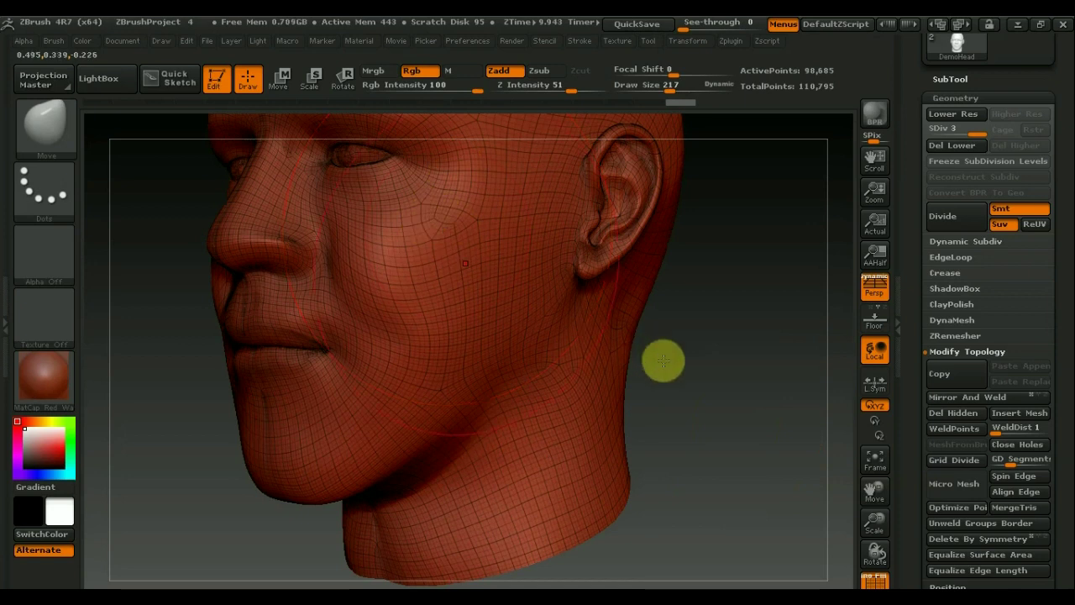
pyautogui.keyDown('shift'); pyautogui.moveTo(704, 358); pyautogui.dragTo(728, 360); pyautogui.keyUp('shift')
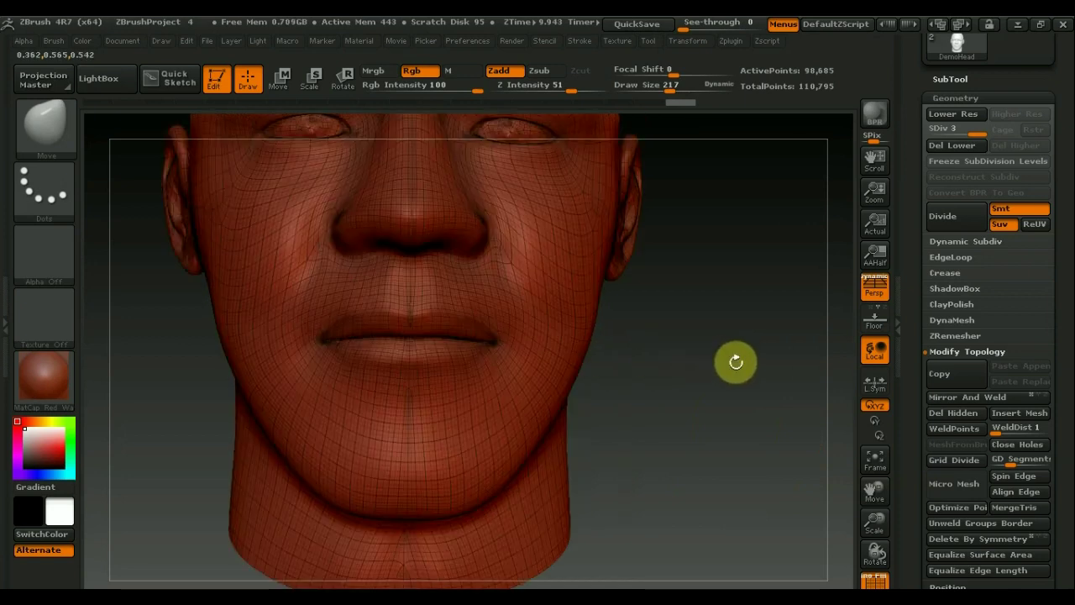
pyautogui.moveTo(713, 411); pyautogui.dragTo(722, 426)
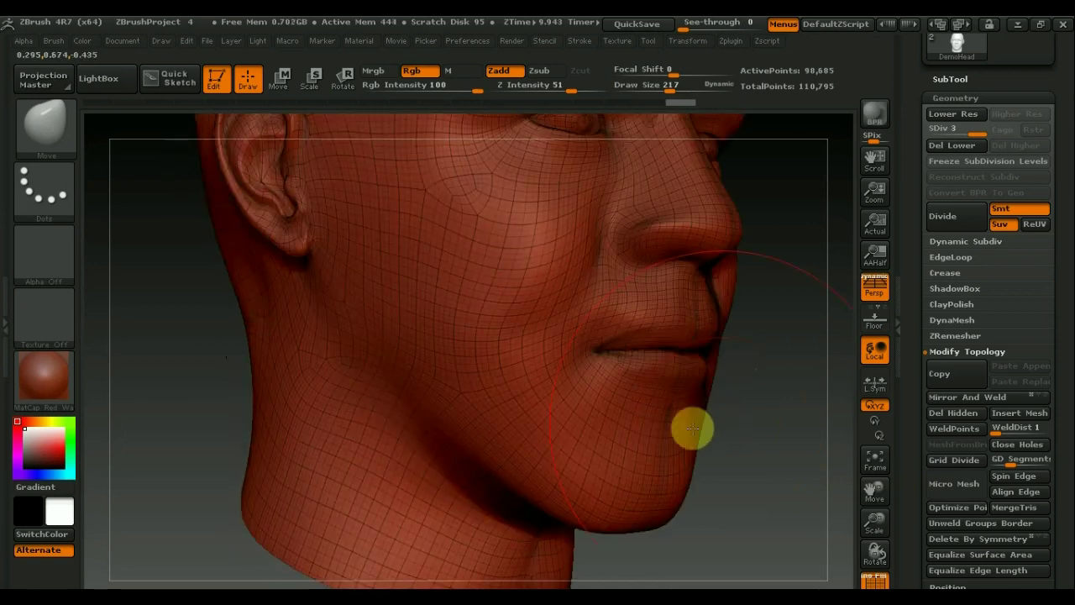
pyautogui.moveTo(689, 383); pyautogui.dragTo(646, 413)
pyautogui.moveTo(526, 514); pyautogui.dragTo(437, 516)
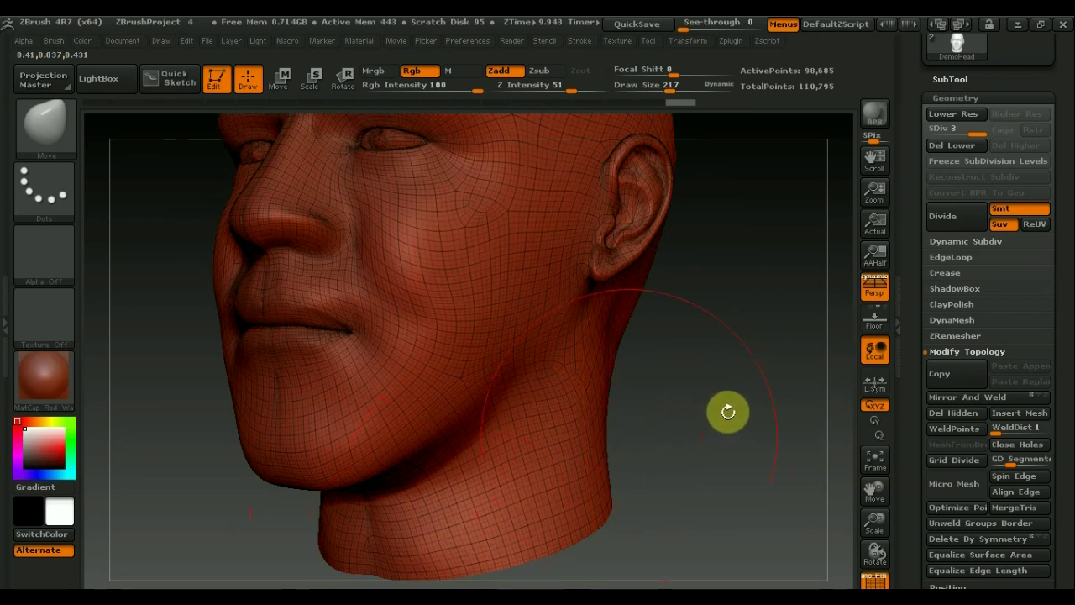
pyautogui.moveTo(725, 348); pyautogui.dragTo(725, 296)
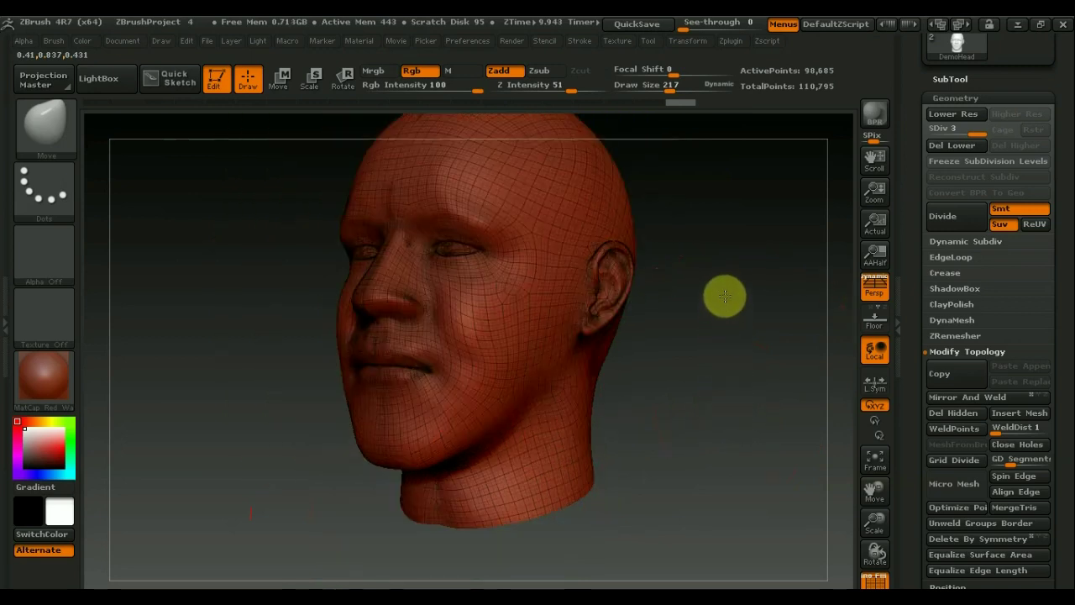
pyautogui.moveTo(692, 370)
pyautogui.mouseDown()
pyautogui.moveTo(703, 370)
pyautogui.moveTo(701, 413)
pyautogui.moveTo(704, 386)
pyautogui.mouseUp()
pyautogui.moveTo(705, 345); pyautogui.dragTo(704, 345)
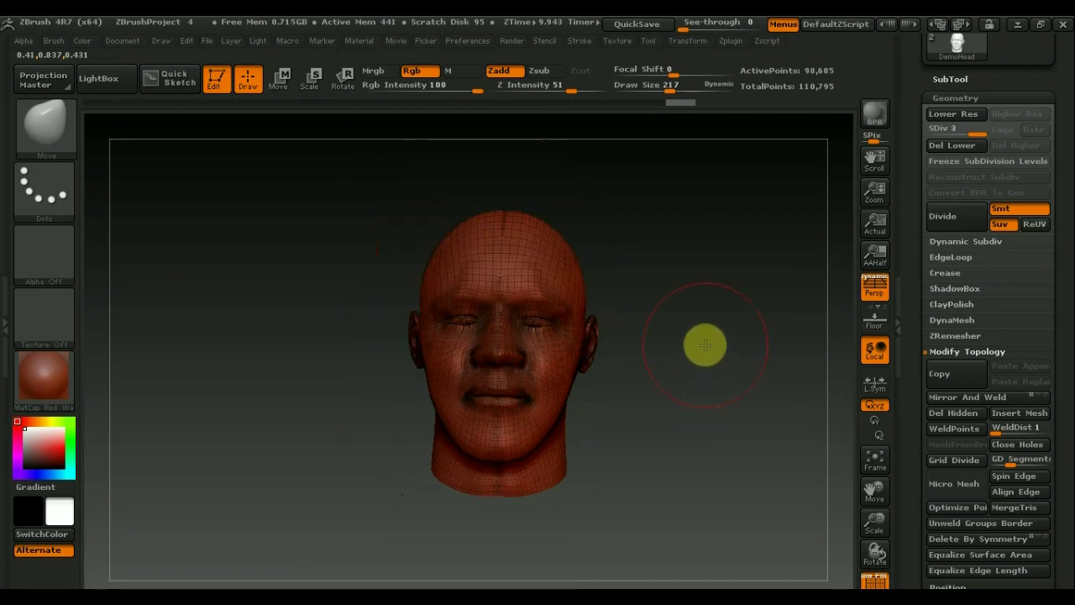